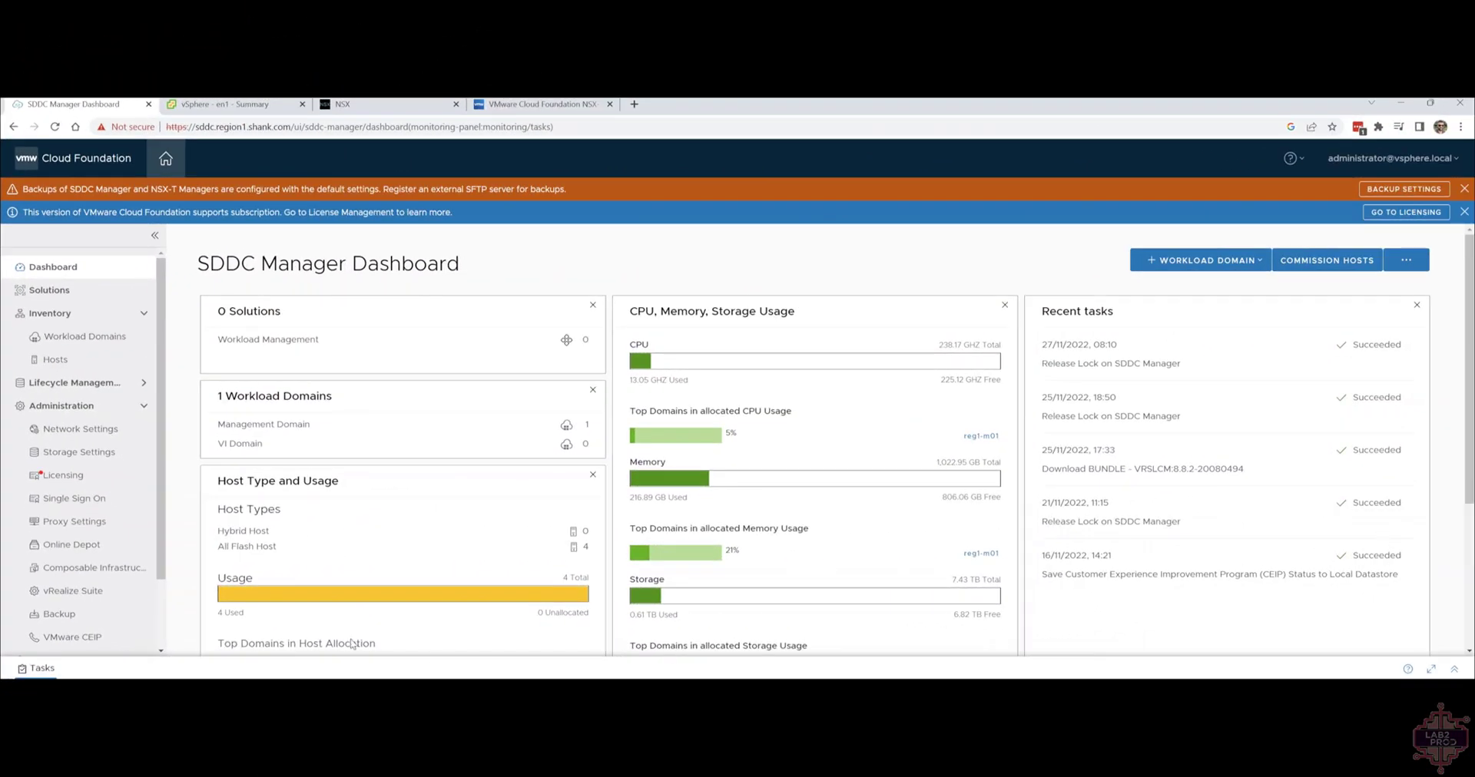
Step: Show reg1-m01's edge clusters (wld-edge-cl1 with three edge nodes) and open wld-edge-cl1's actions menu
click(106, 336)
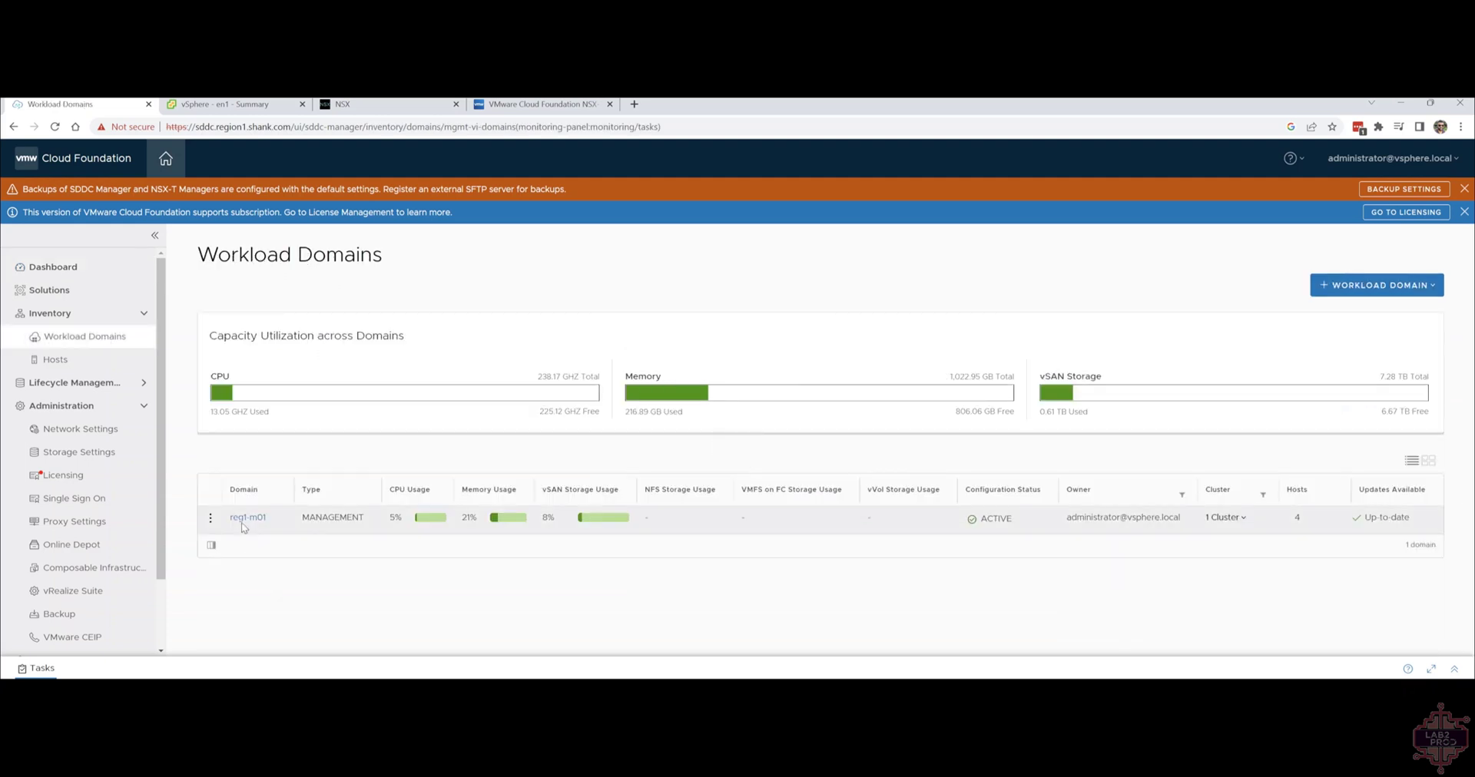
click(244, 519)
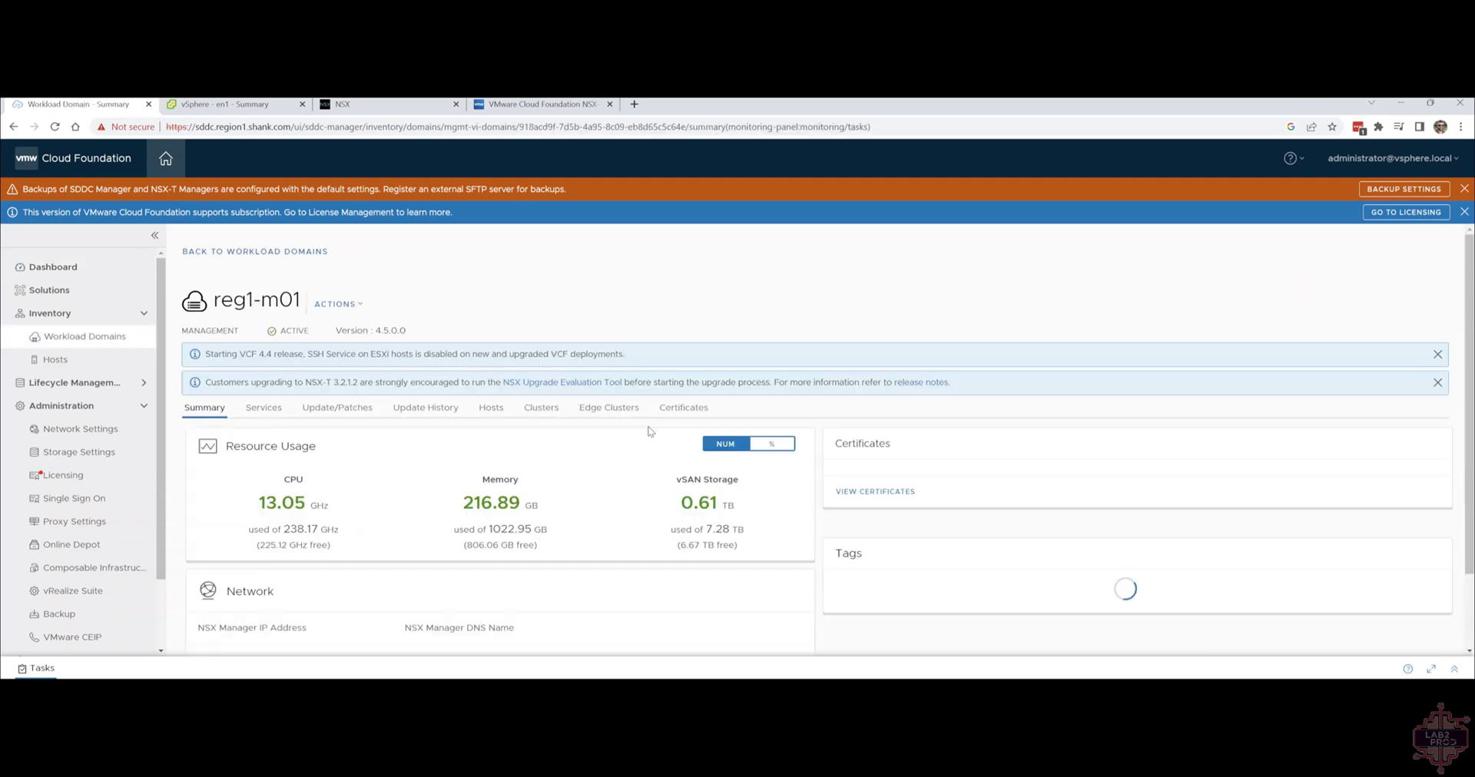
click(619, 411)
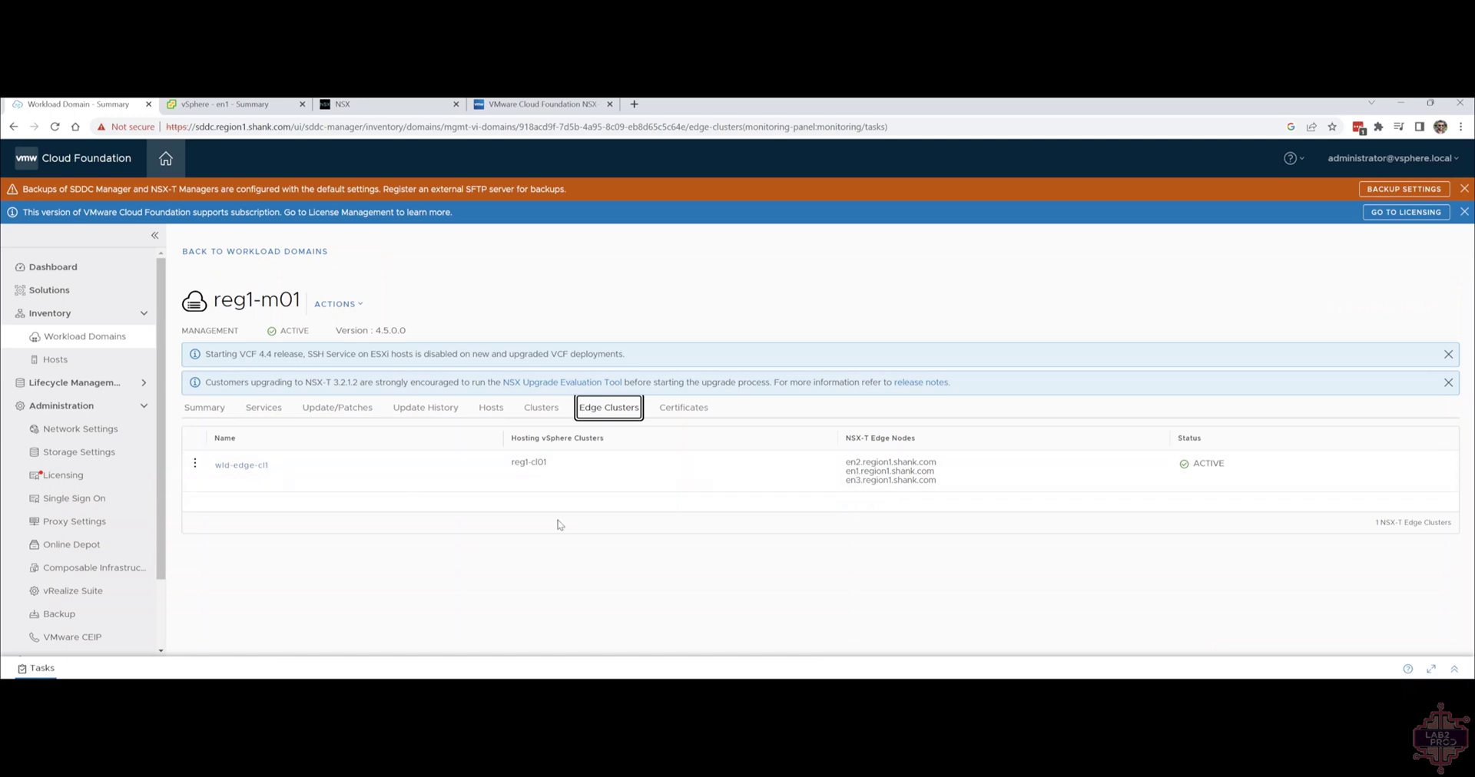
drag(846, 481, 934, 482)
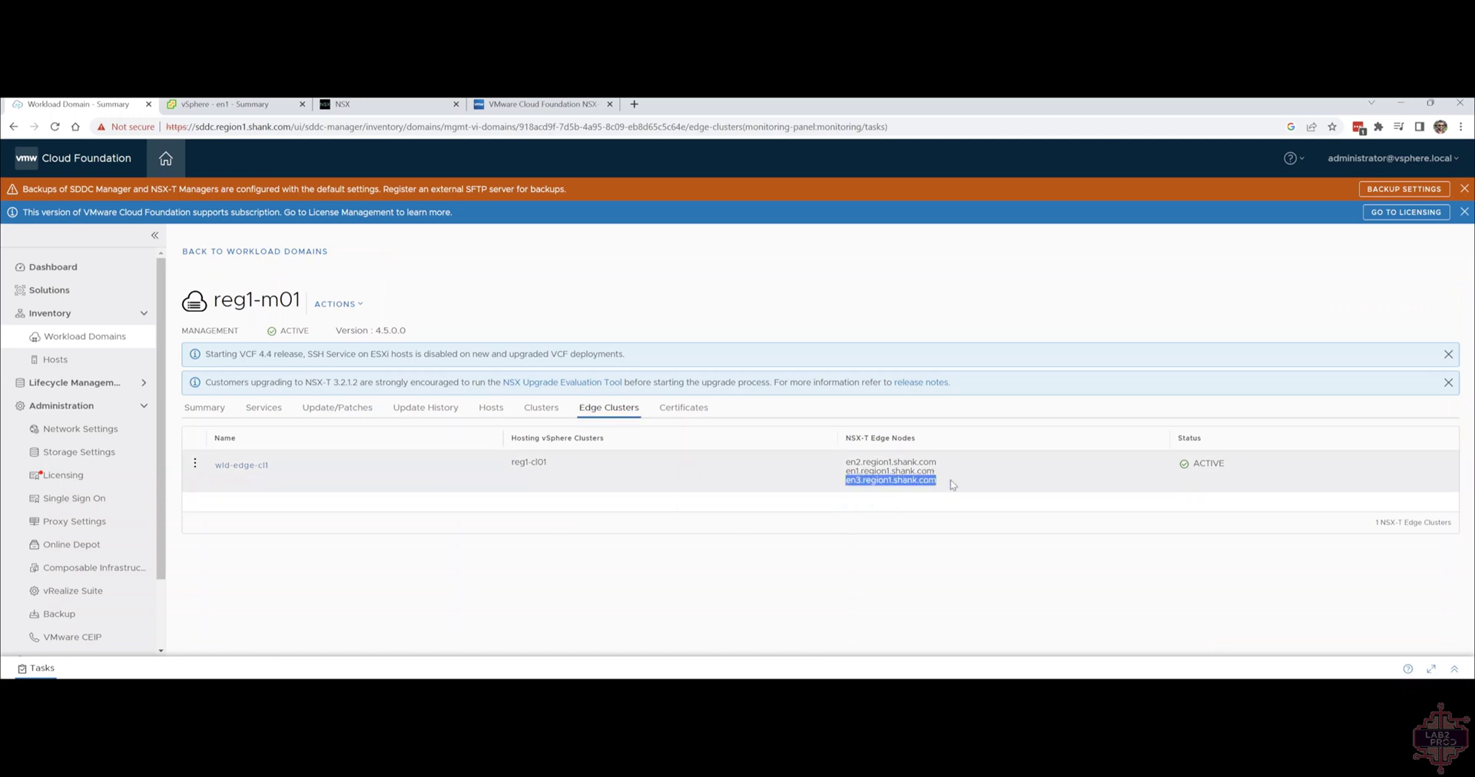
click(851, 516)
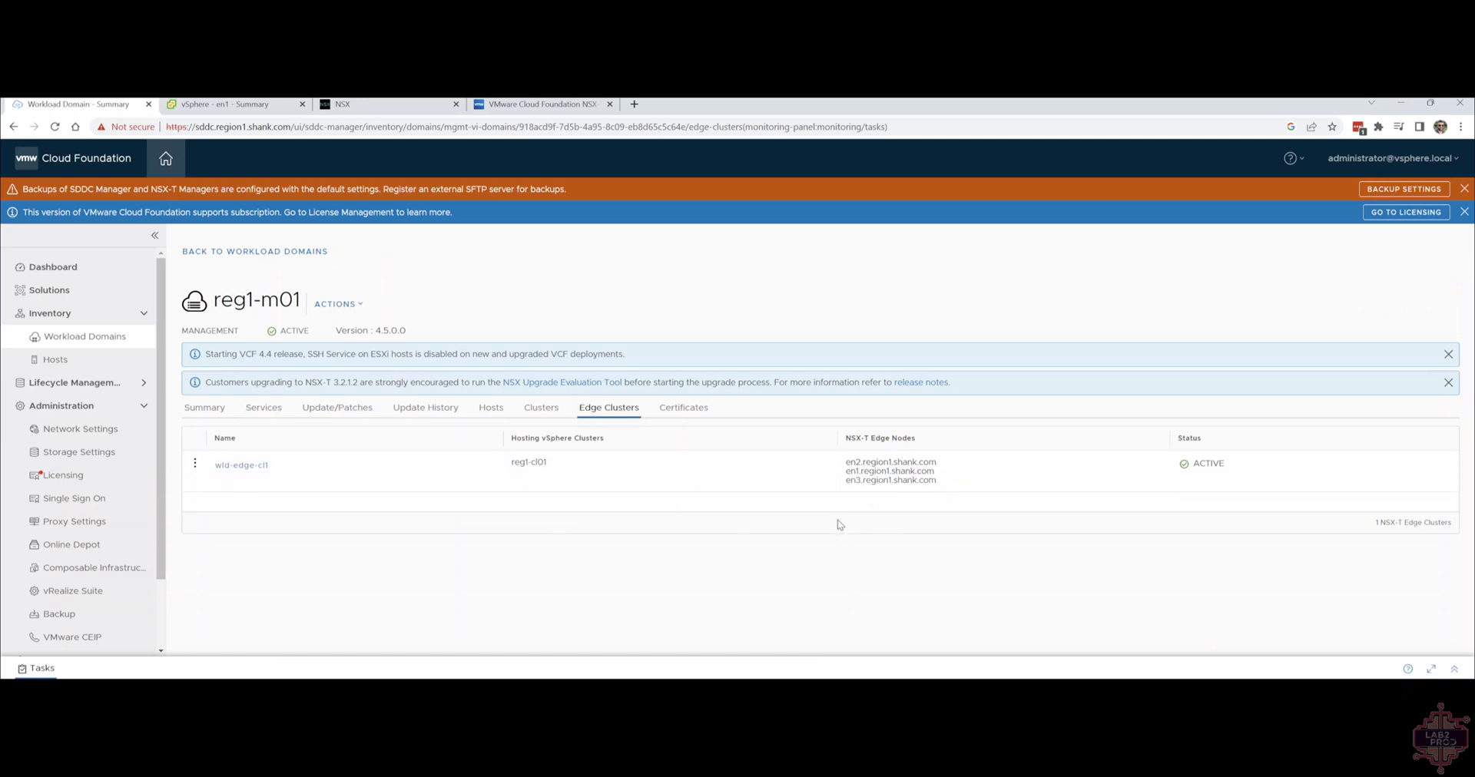
click(196, 463)
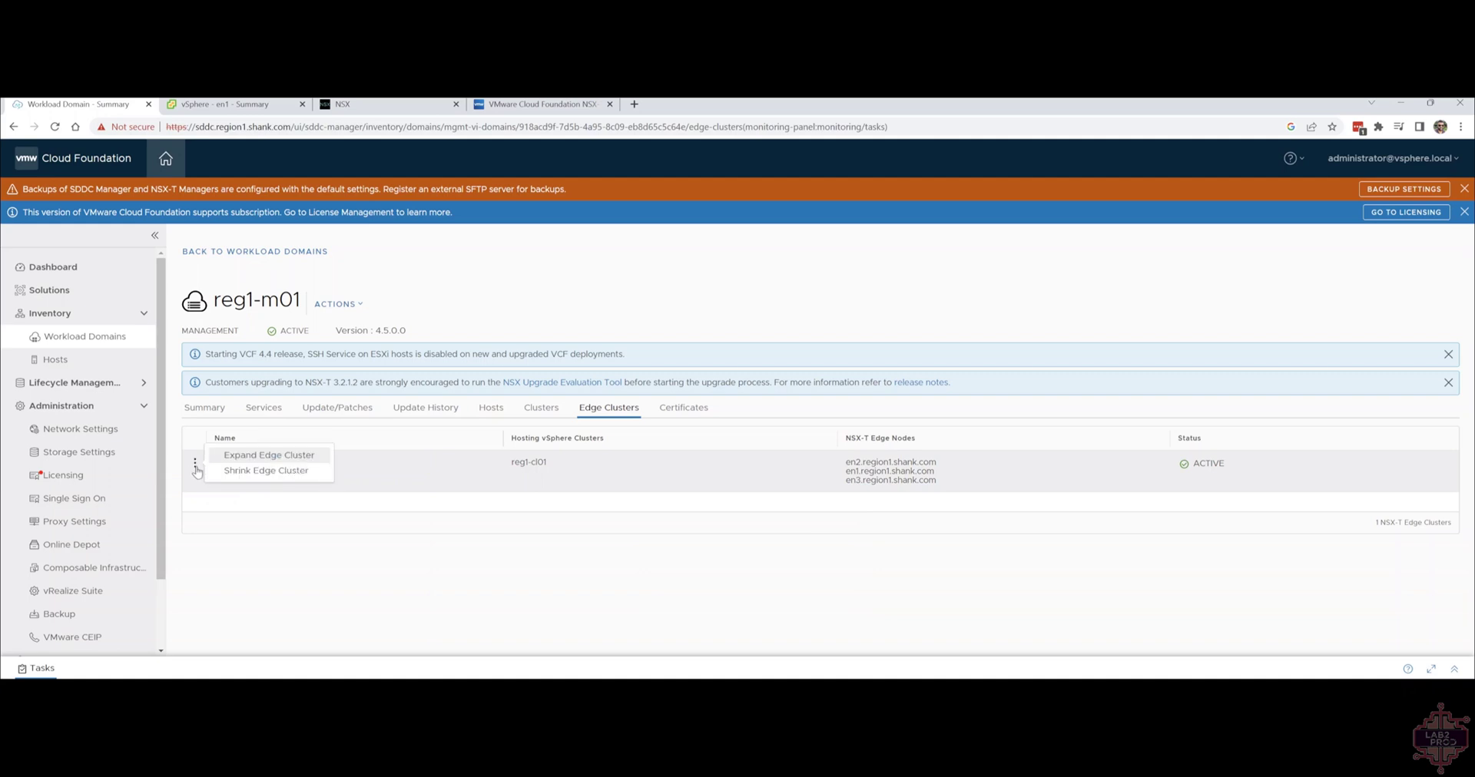
click(240, 458)
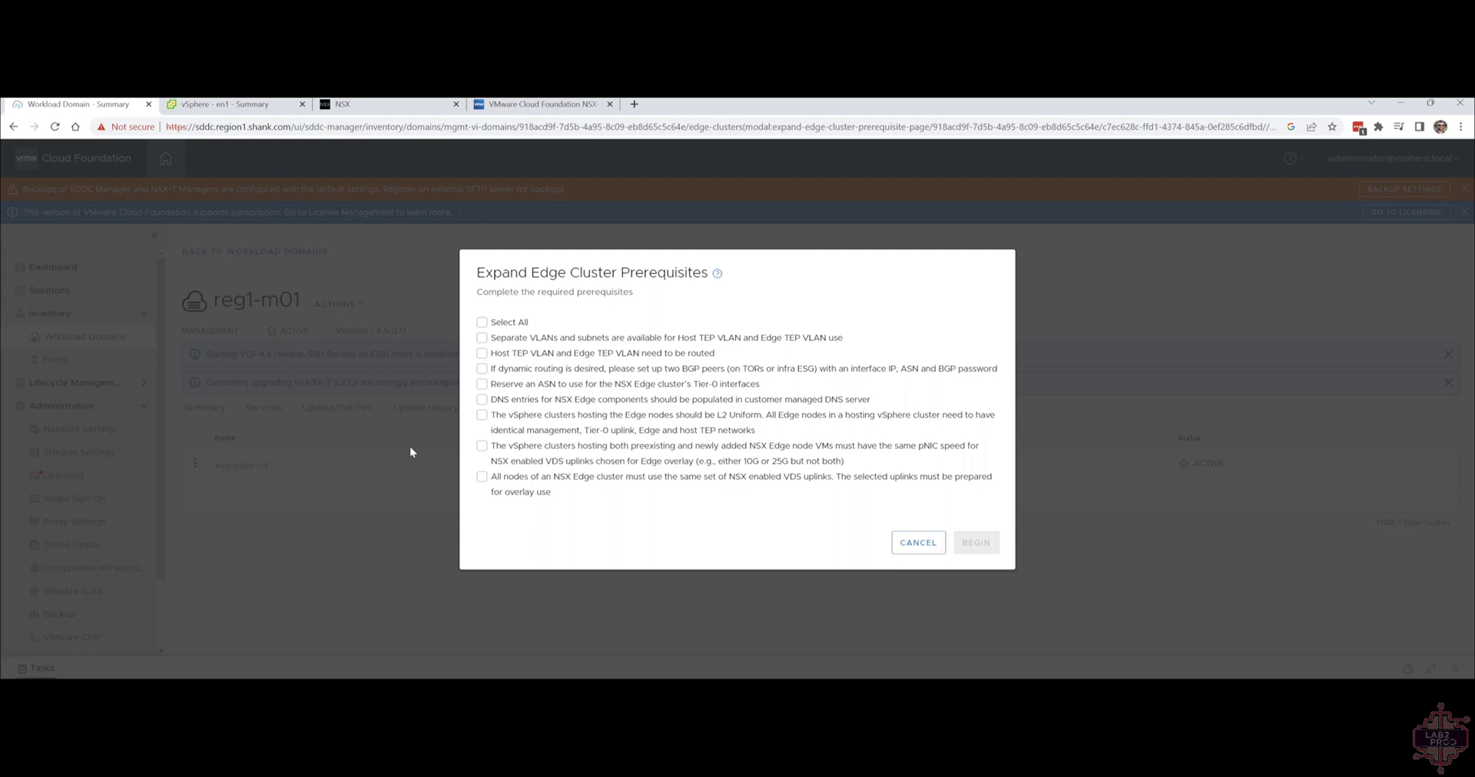
click(918, 542)
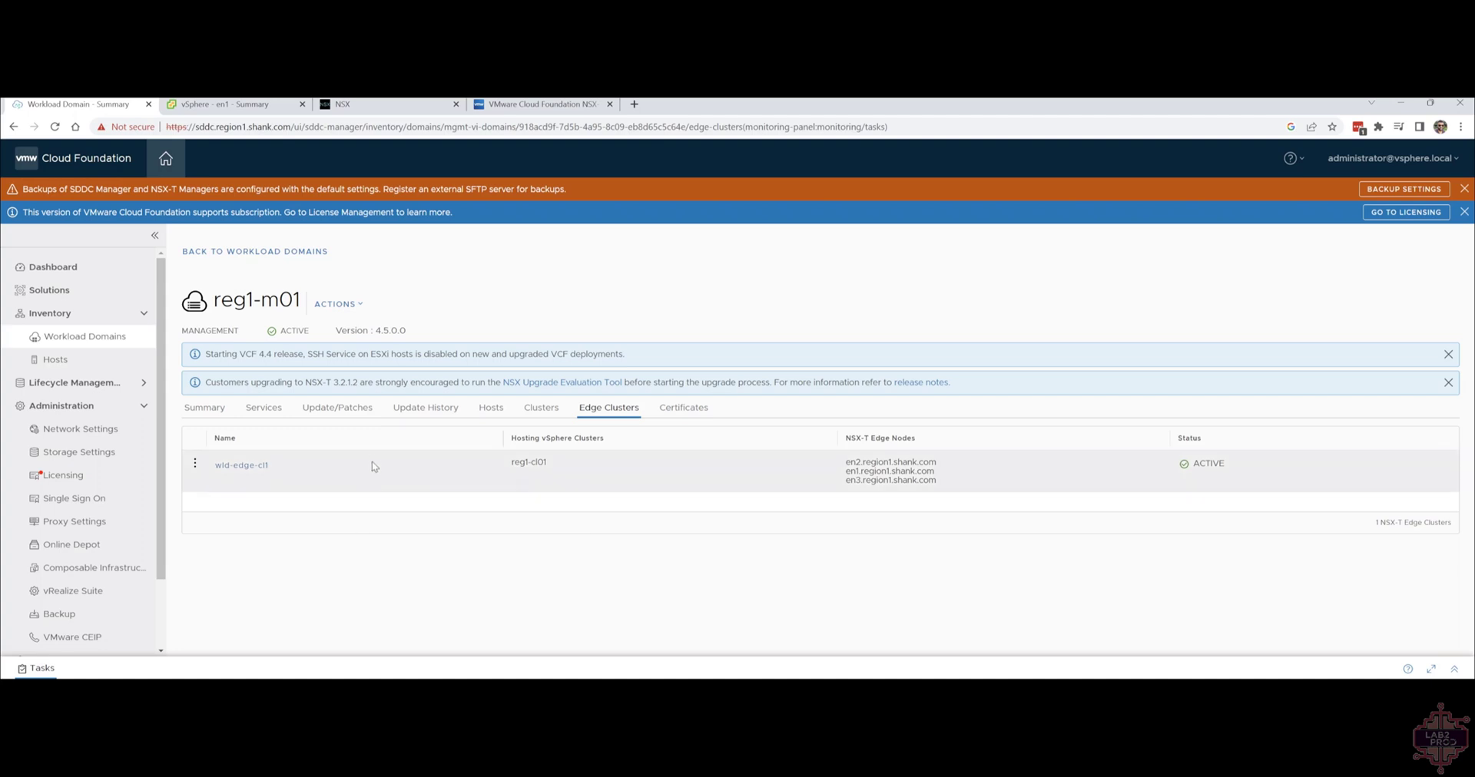
scroll(85, 537, down, 2)
Step: In the API Explorer, expand the NSX-T Edge Clusters APIs and the PATCH /v1/edge-clusters/{id} entry
click(92, 645)
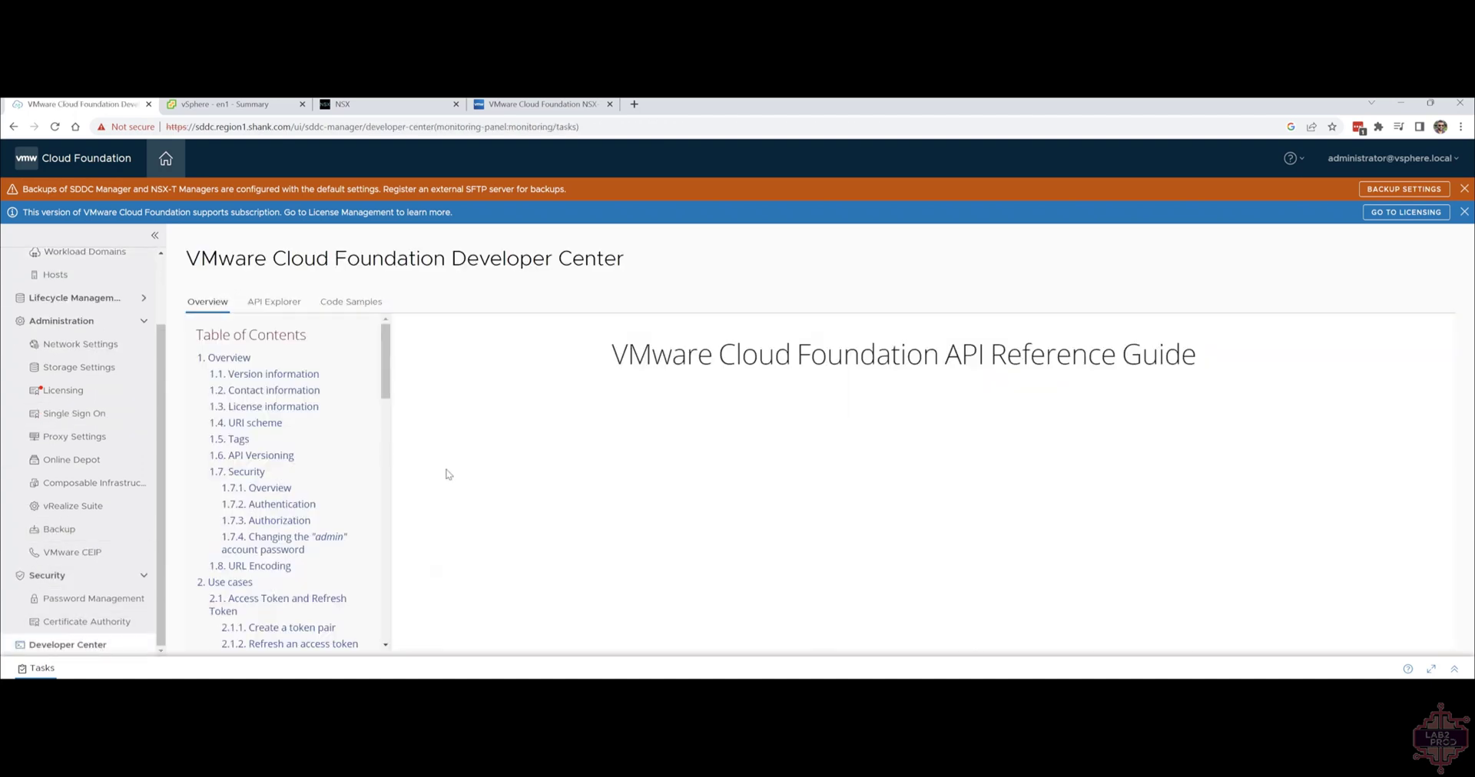
click(274, 301)
scroll(604, 461, down, 2)
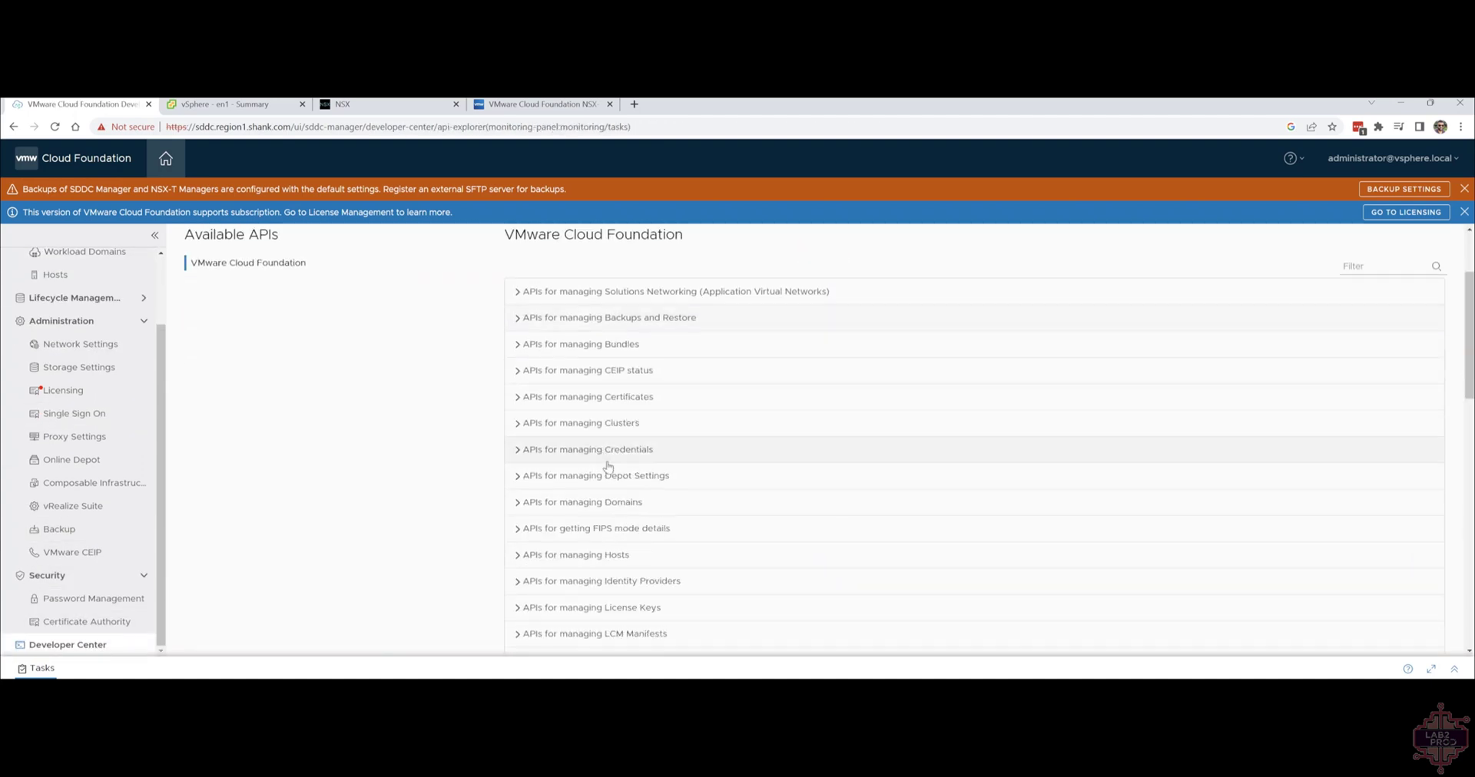
scroll(658, 431, down, 2)
scroll(658, 530, down, 2)
click(653, 429)
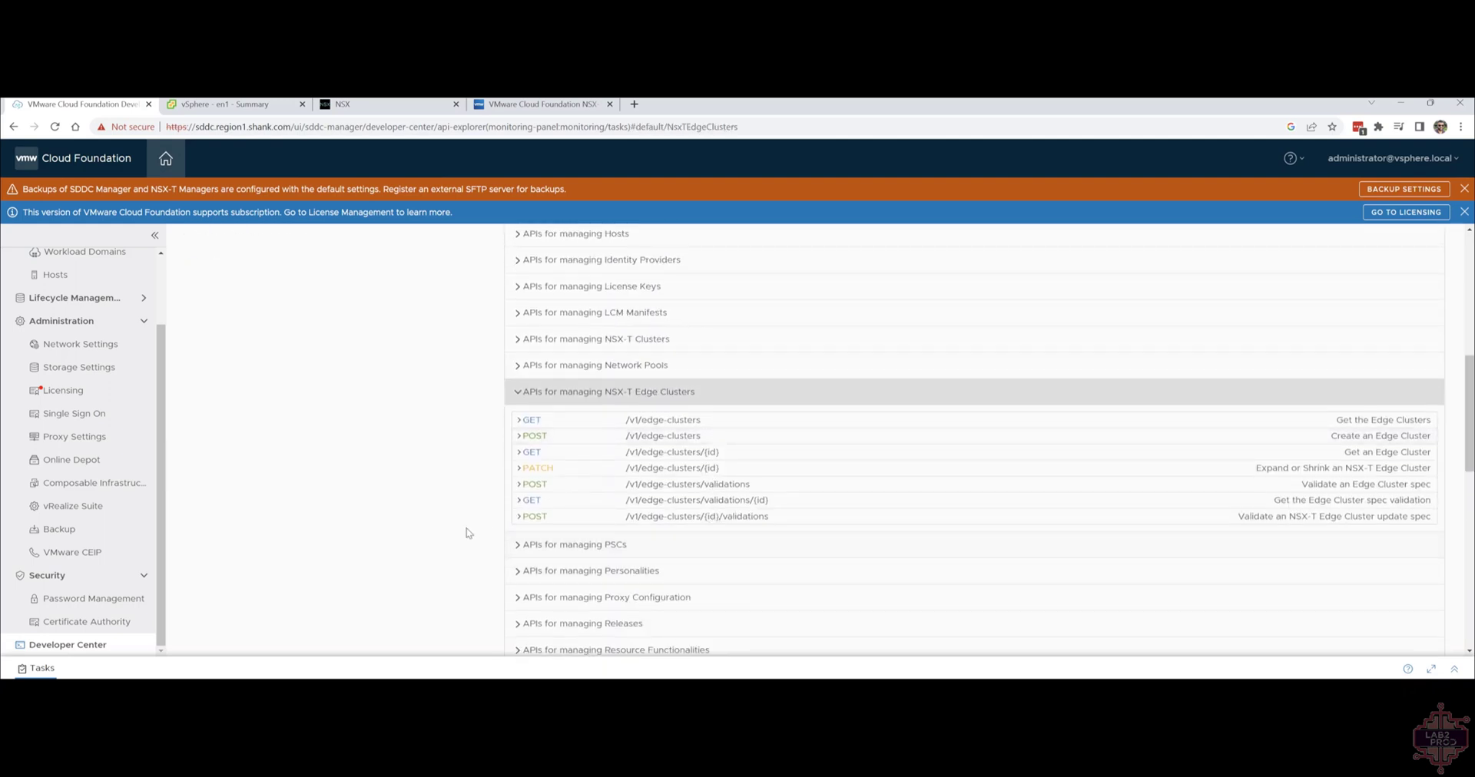
click(1360, 470)
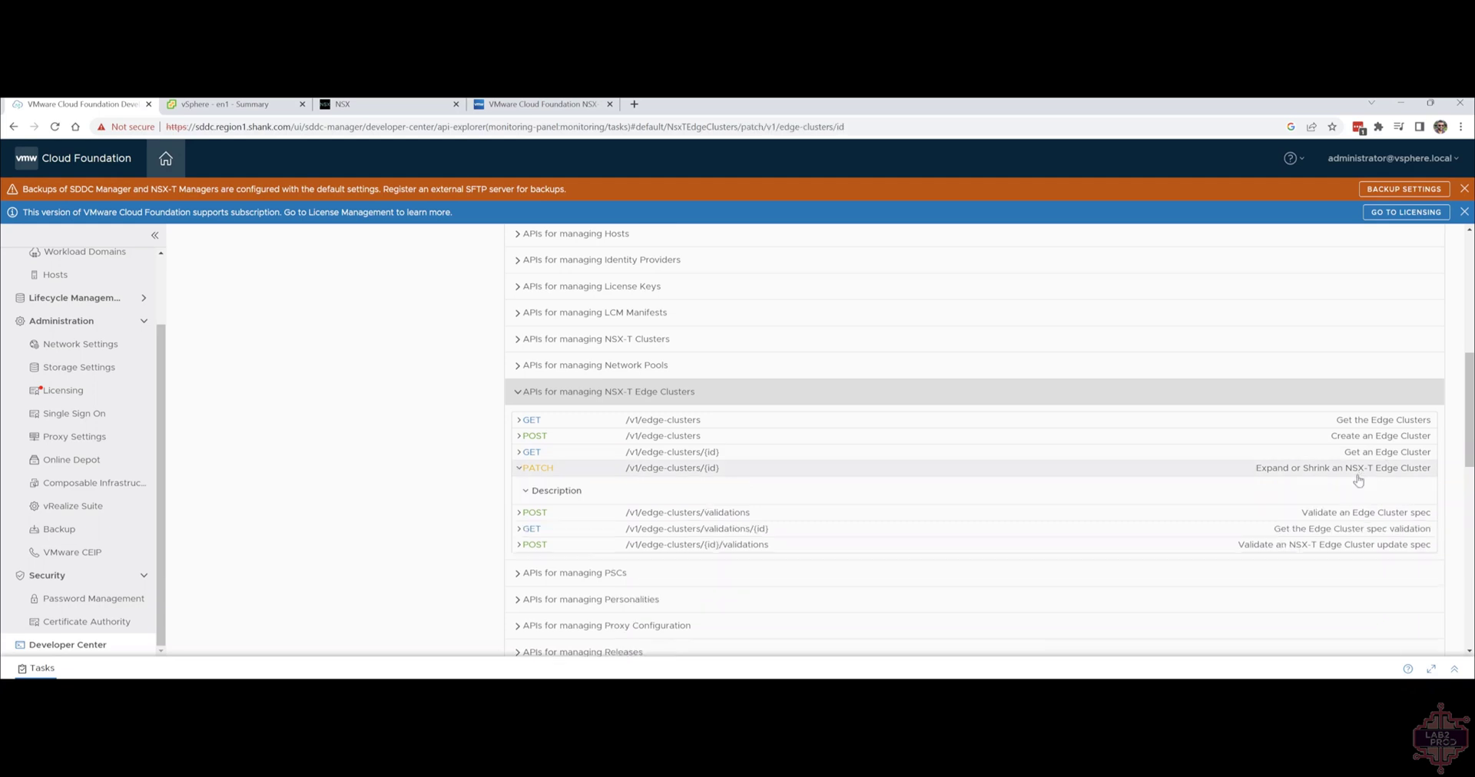
Step: Read through the PATCH API details, then go back to the Workload Domains list
scroll(1094, 545, down, 2)
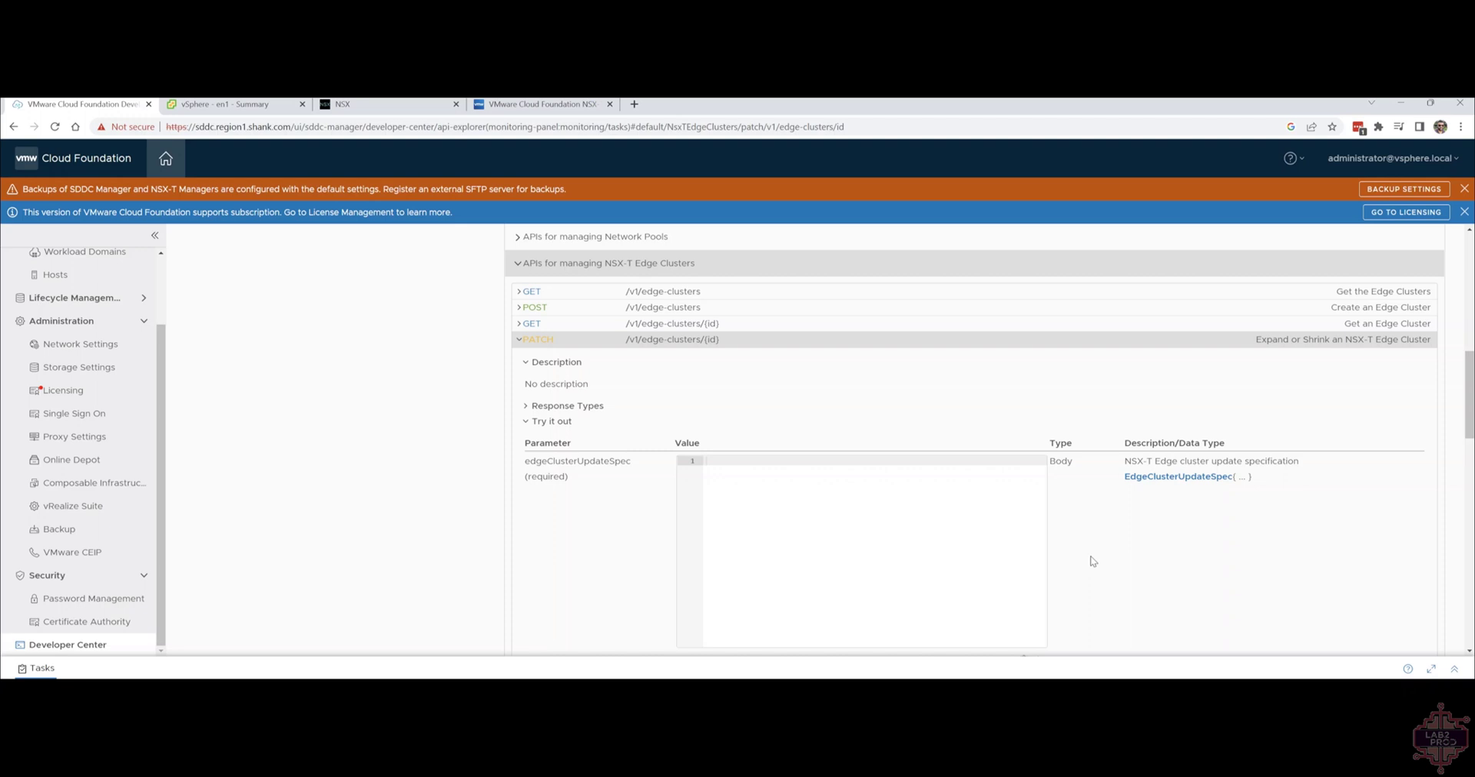
scroll(152, 458, up, 2)
click(85, 336)
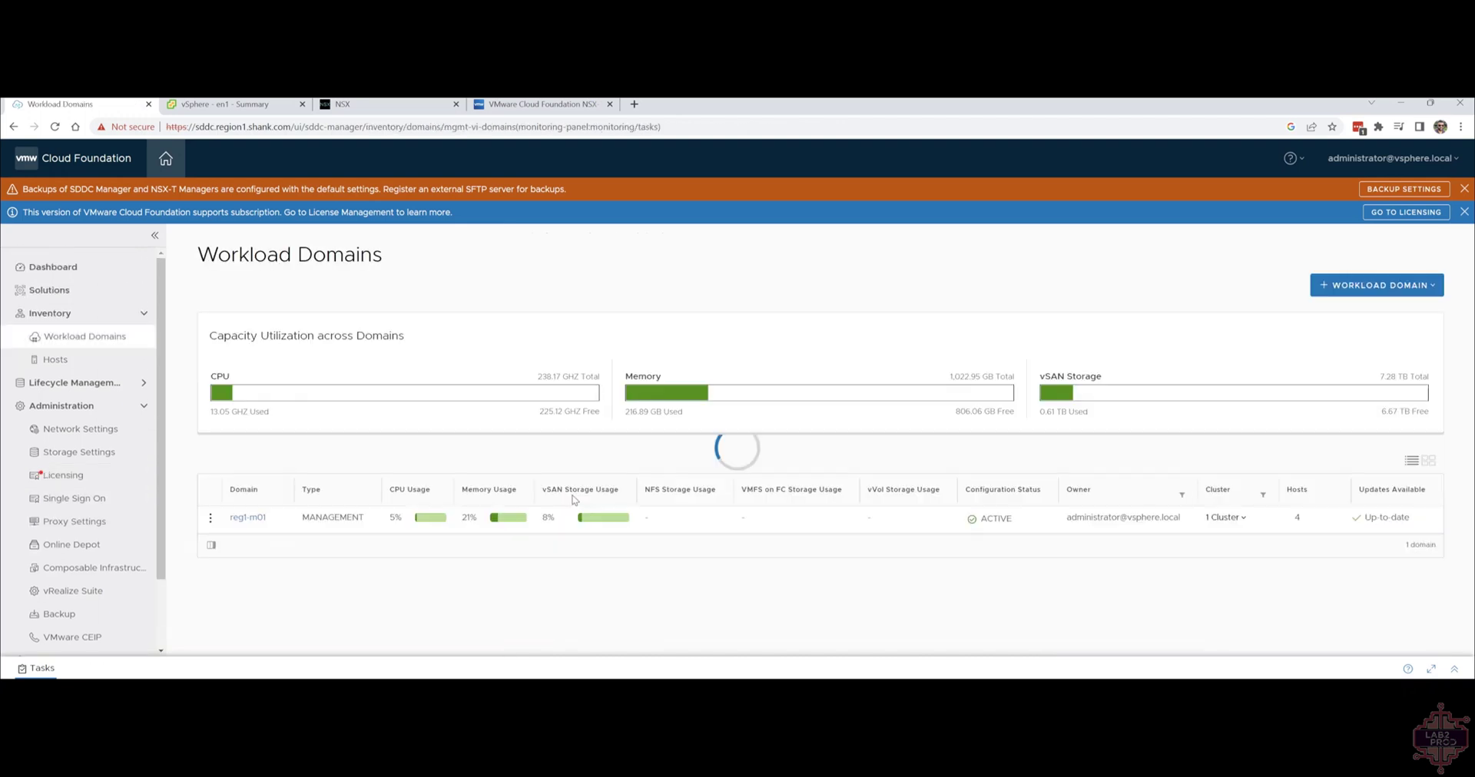
Step: Open reg1-m01's Edge Clusters tab and the actions menu for wld-edge-cl1
click(247, 517)
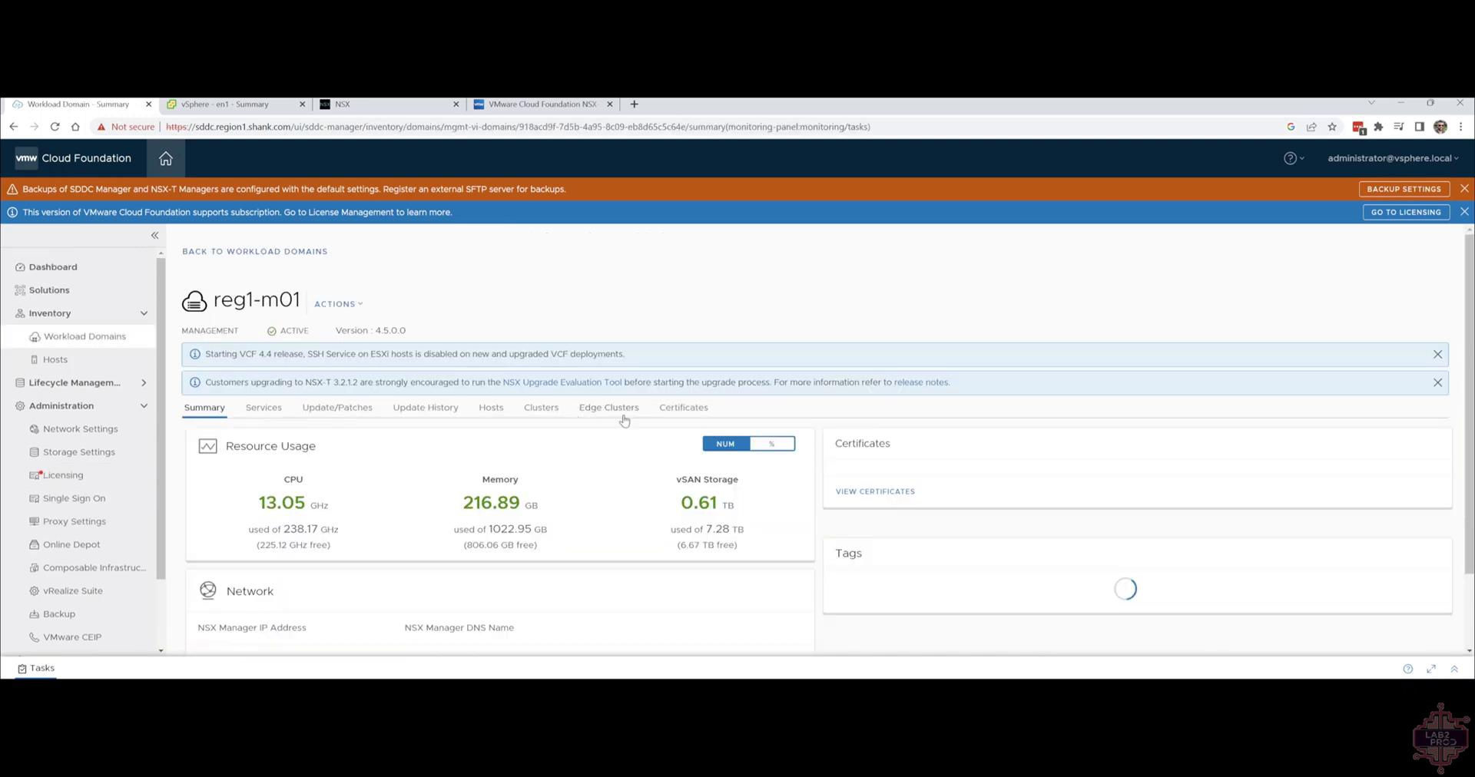
click(610, 408)
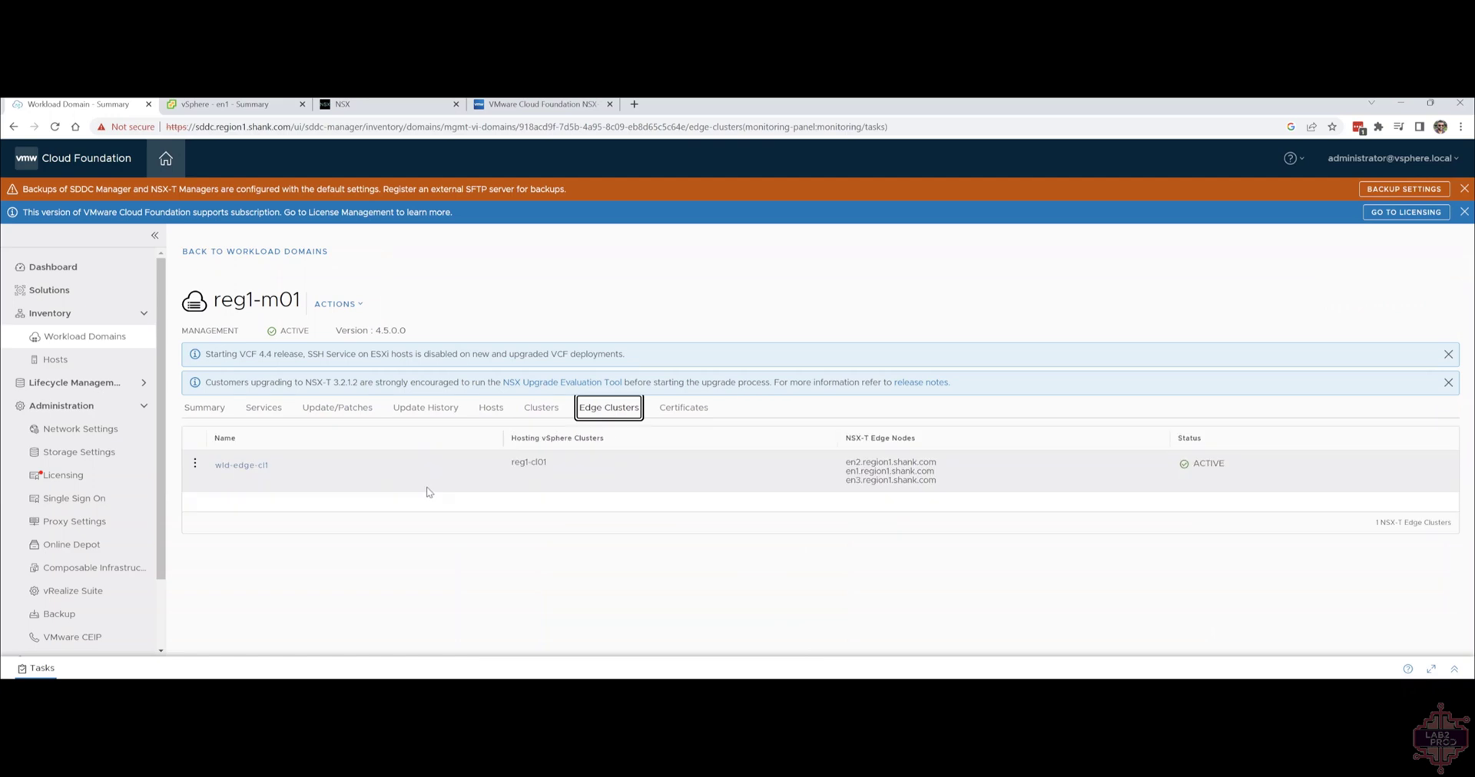
click(196, 464)
Step: Start shrinking wld-edge-cl1 with en3 selected, let validation run, then cancel the wizard
click(221, 474)
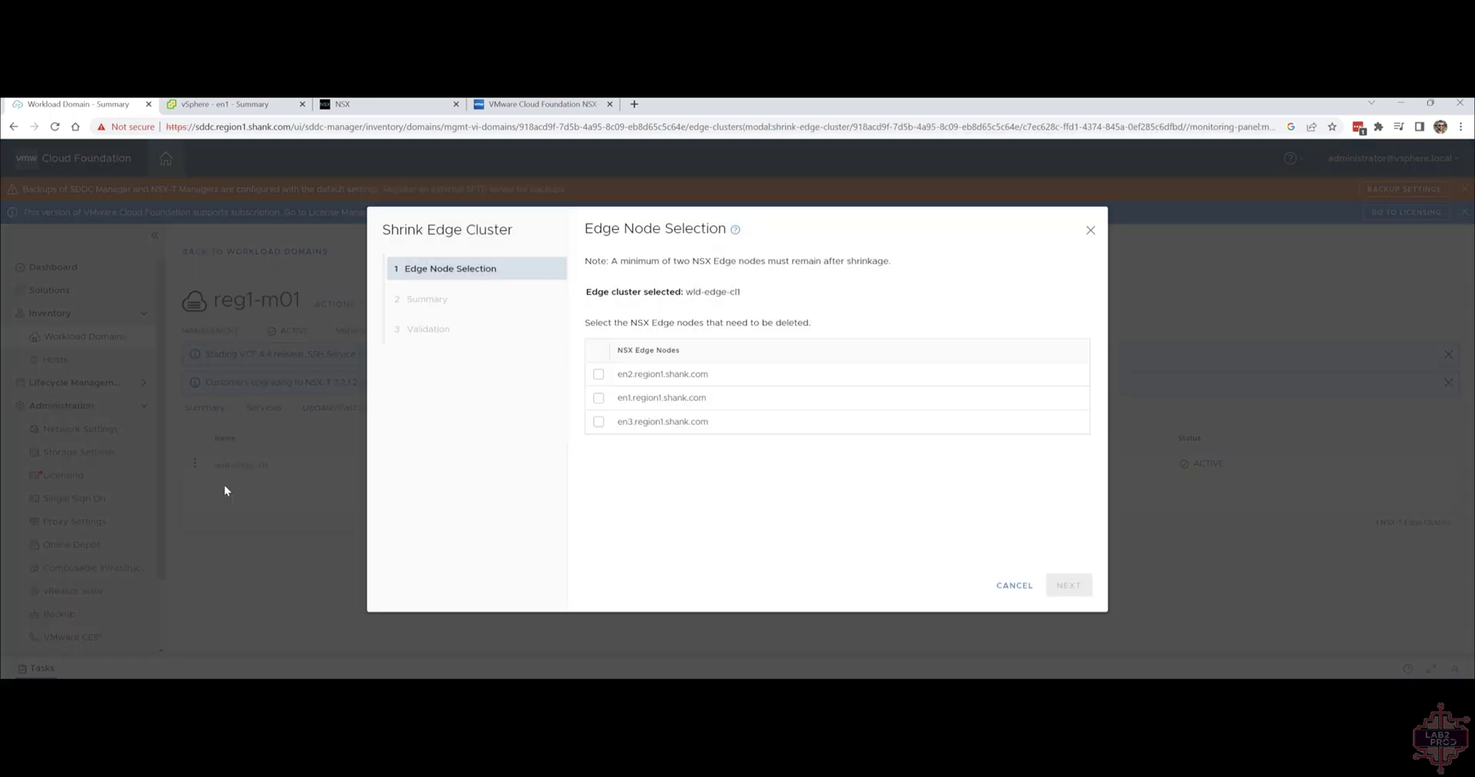
click(599, 422)
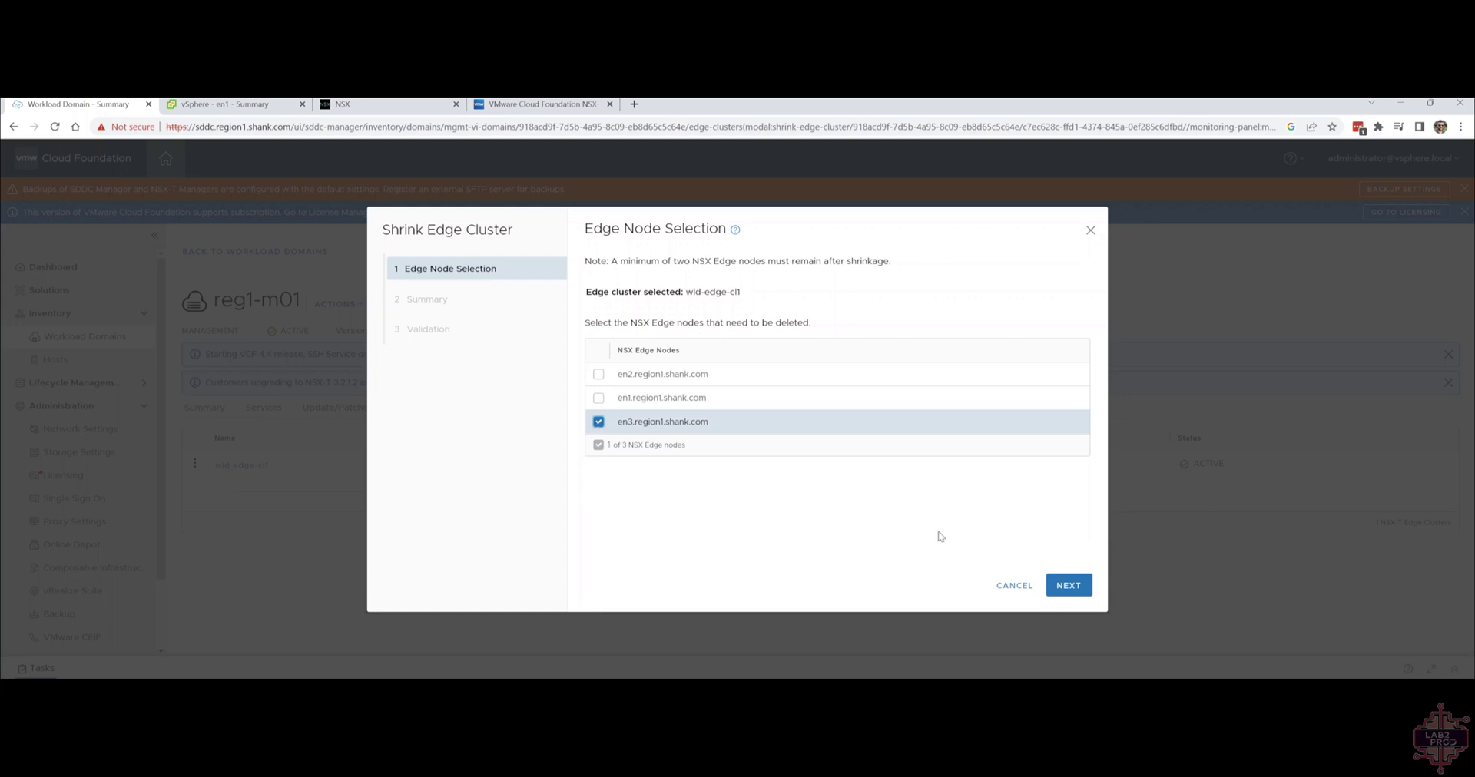
click(1072, 586)
click(1072, 586)
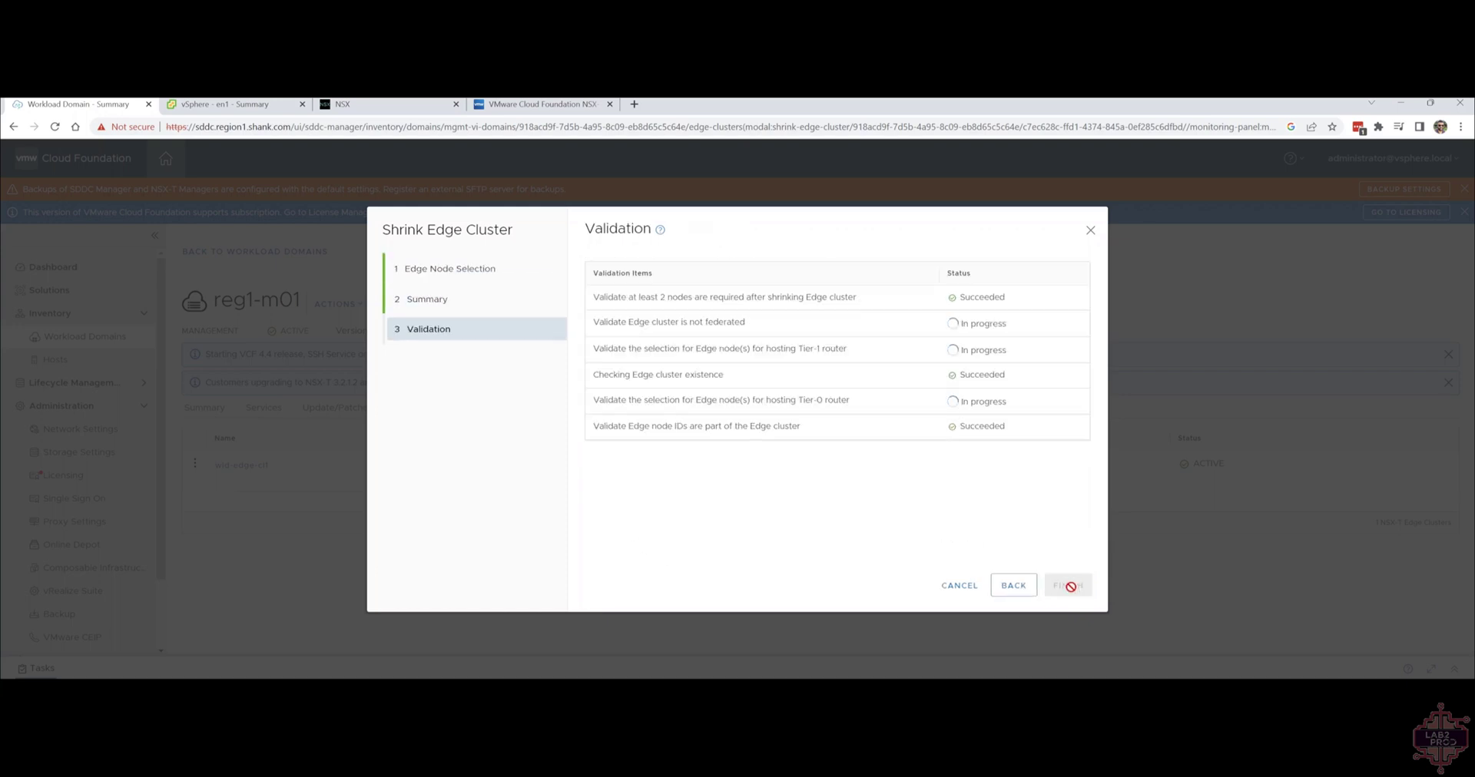
click(961, 586)
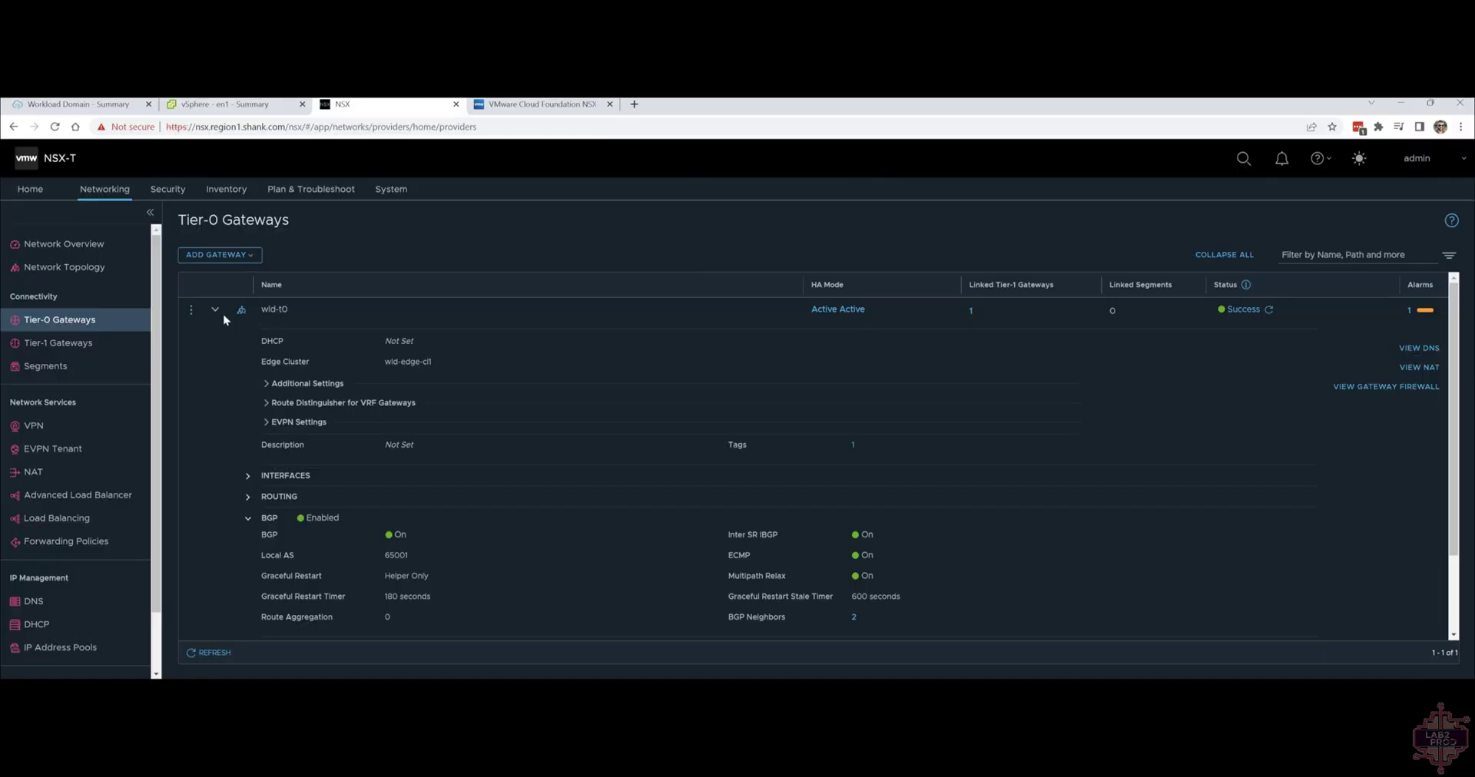
Step: Collapse wld-t0, browse Tier-1 Gateways and Segments, glance at en1 in vSphere, then return to Tier-0 Gateways
click(214, 315)
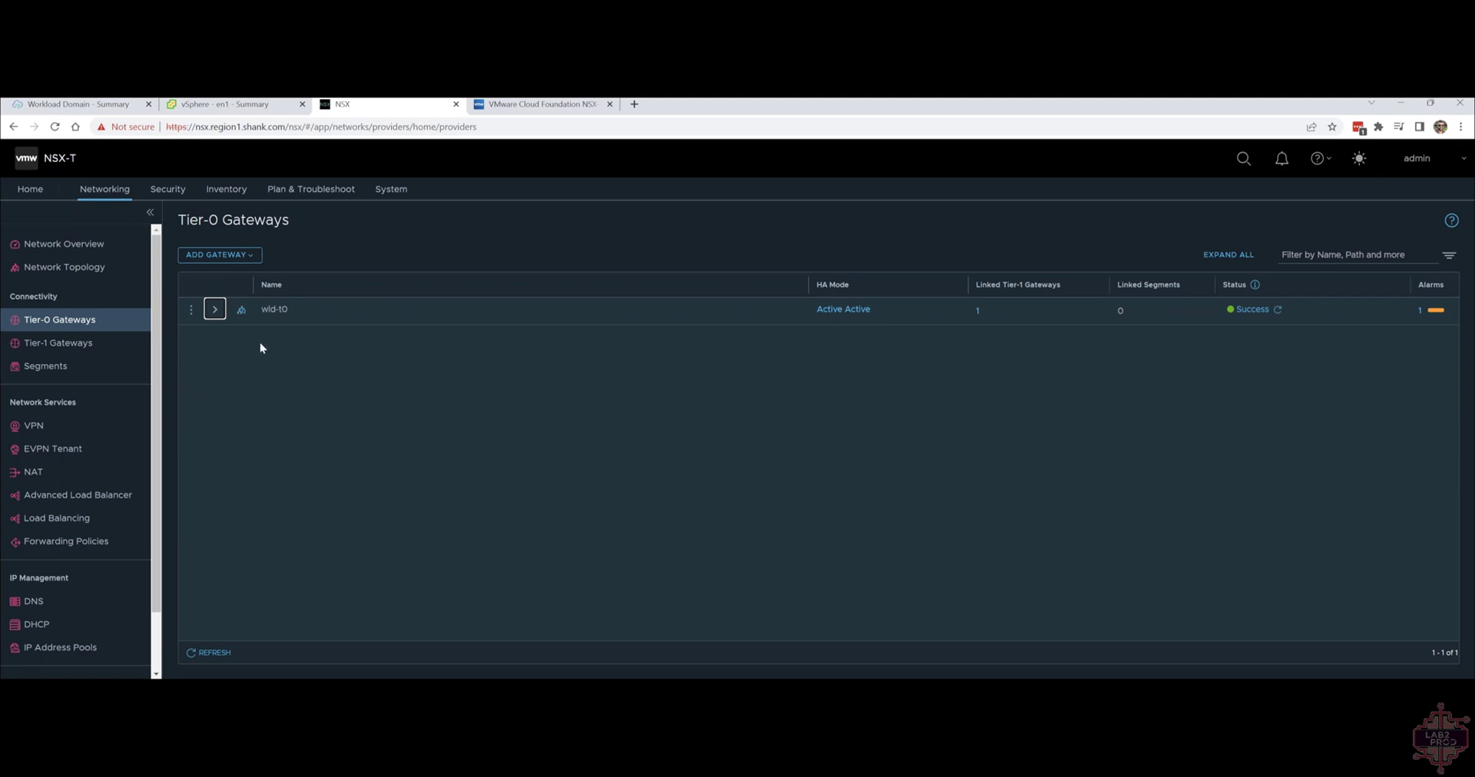
click(101, 351)
click(90, 367)
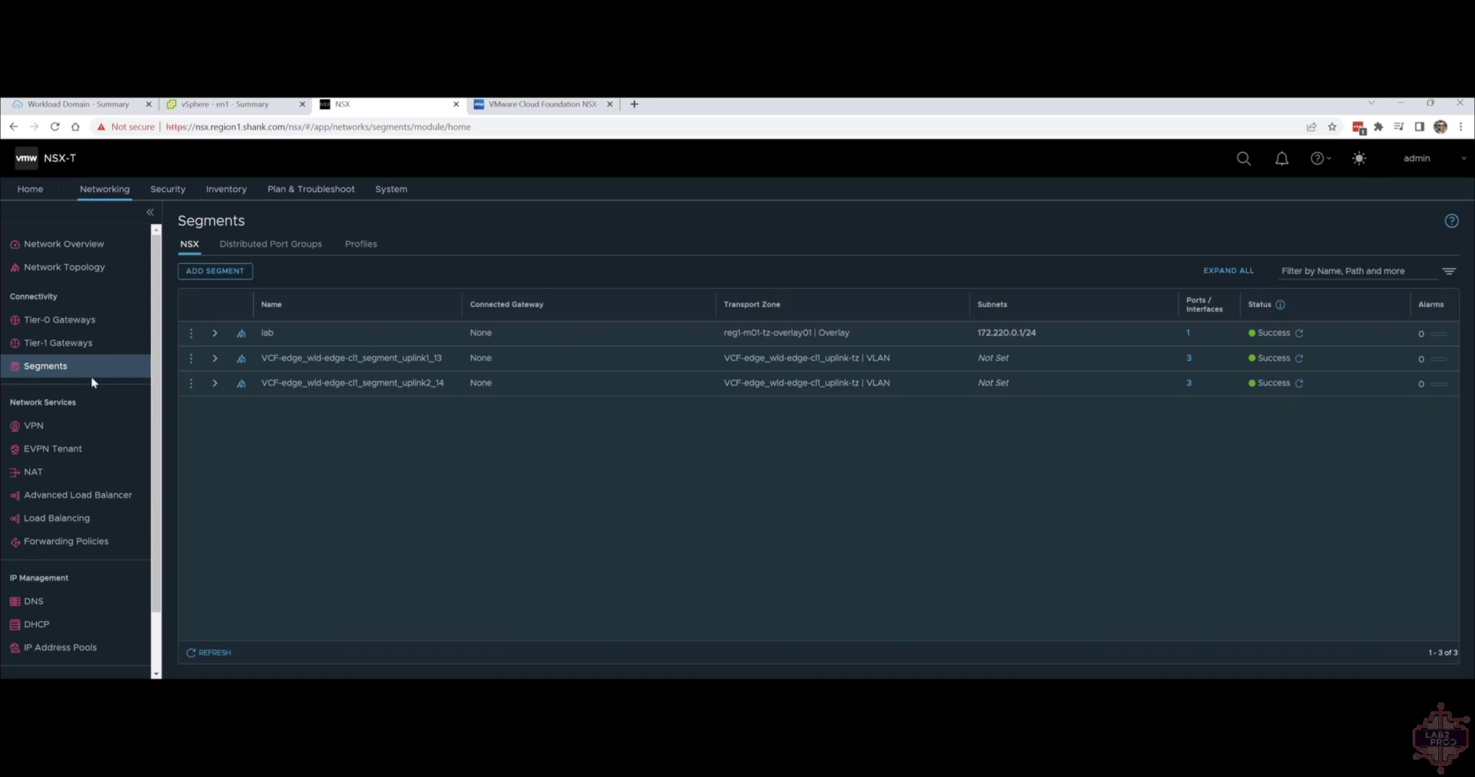
key(ctrl+shift+Tab)
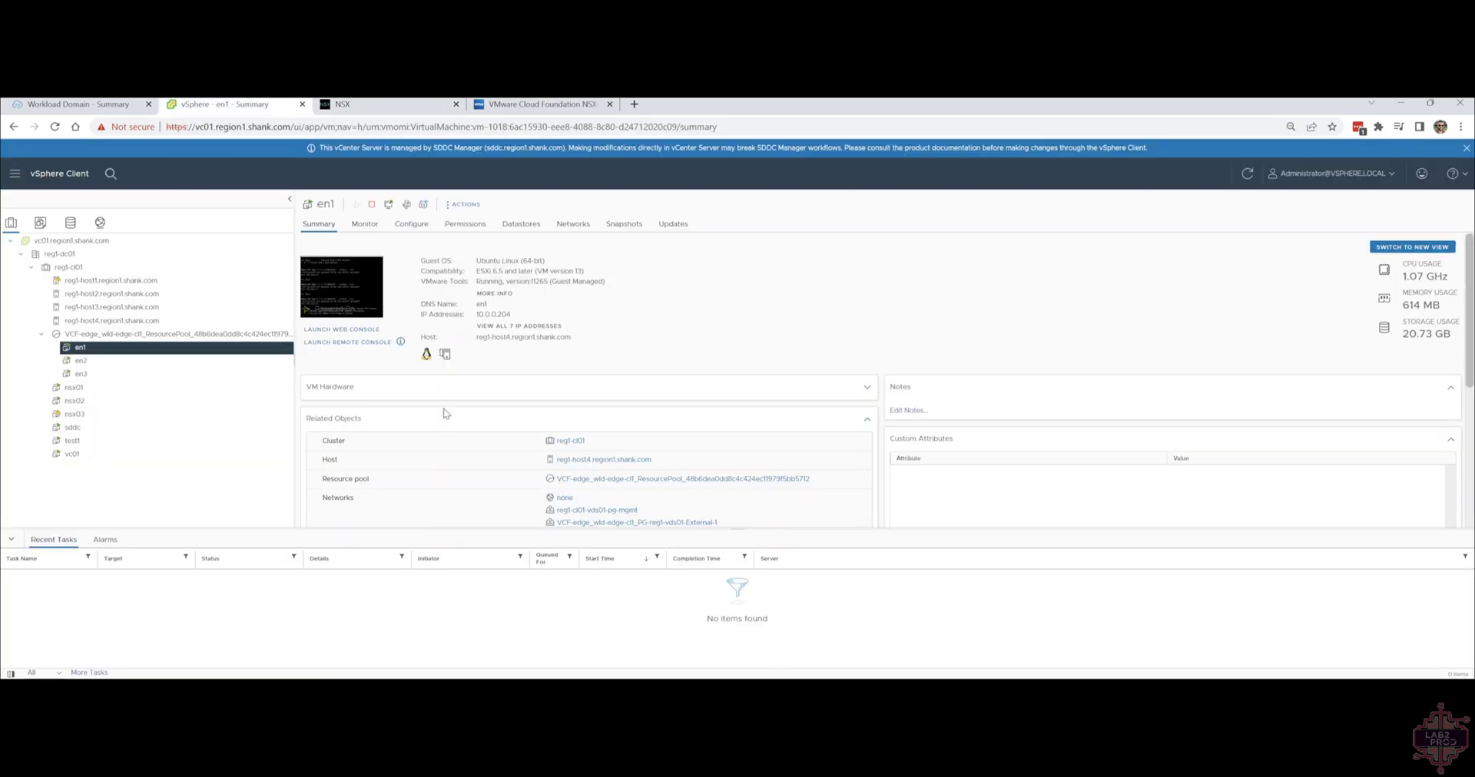
scroll(460, 419, down, 1)
key(ctrl+Tab)
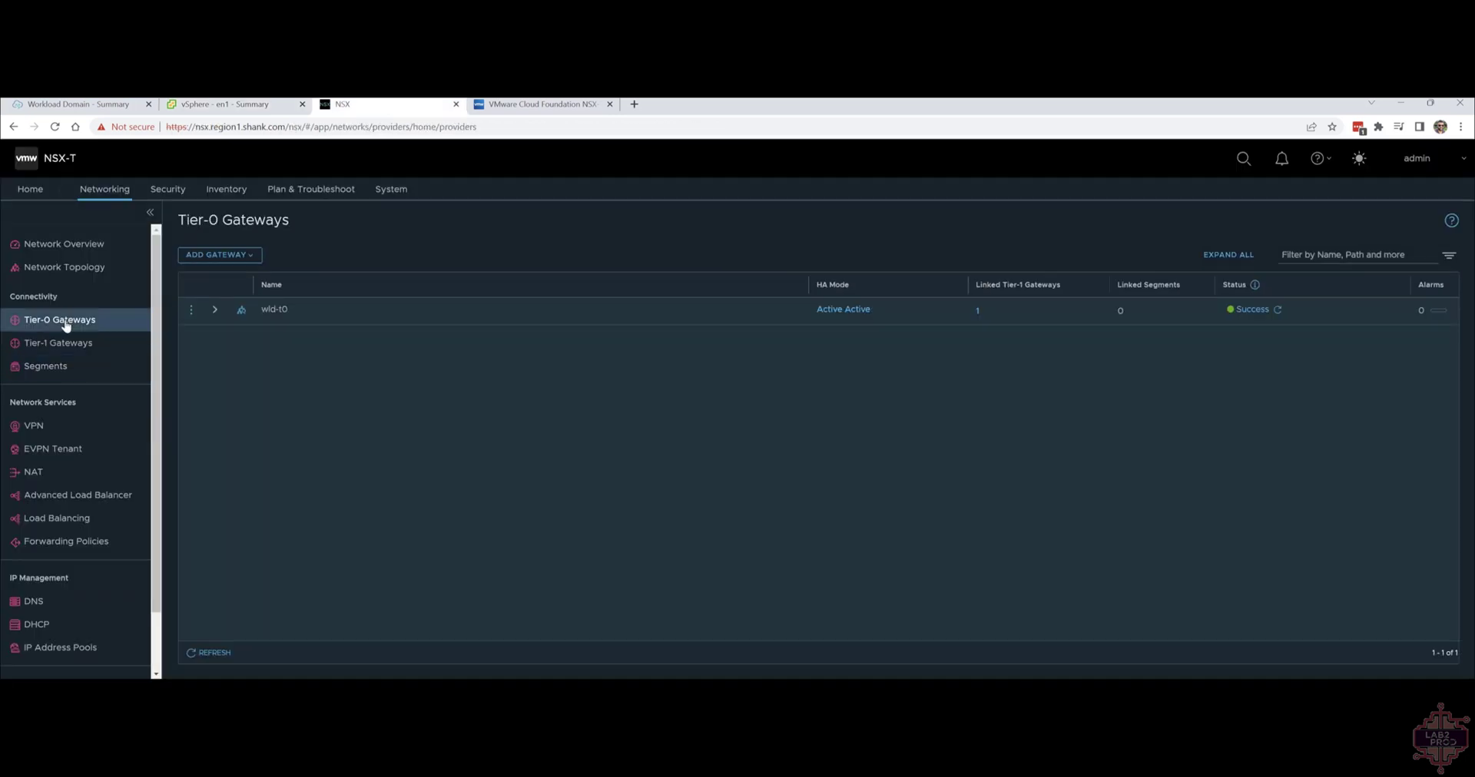
Step: Expand wld-t0's BGP settings and check the connectivity status of neighbor 10.0.3.1
click(212, 310)
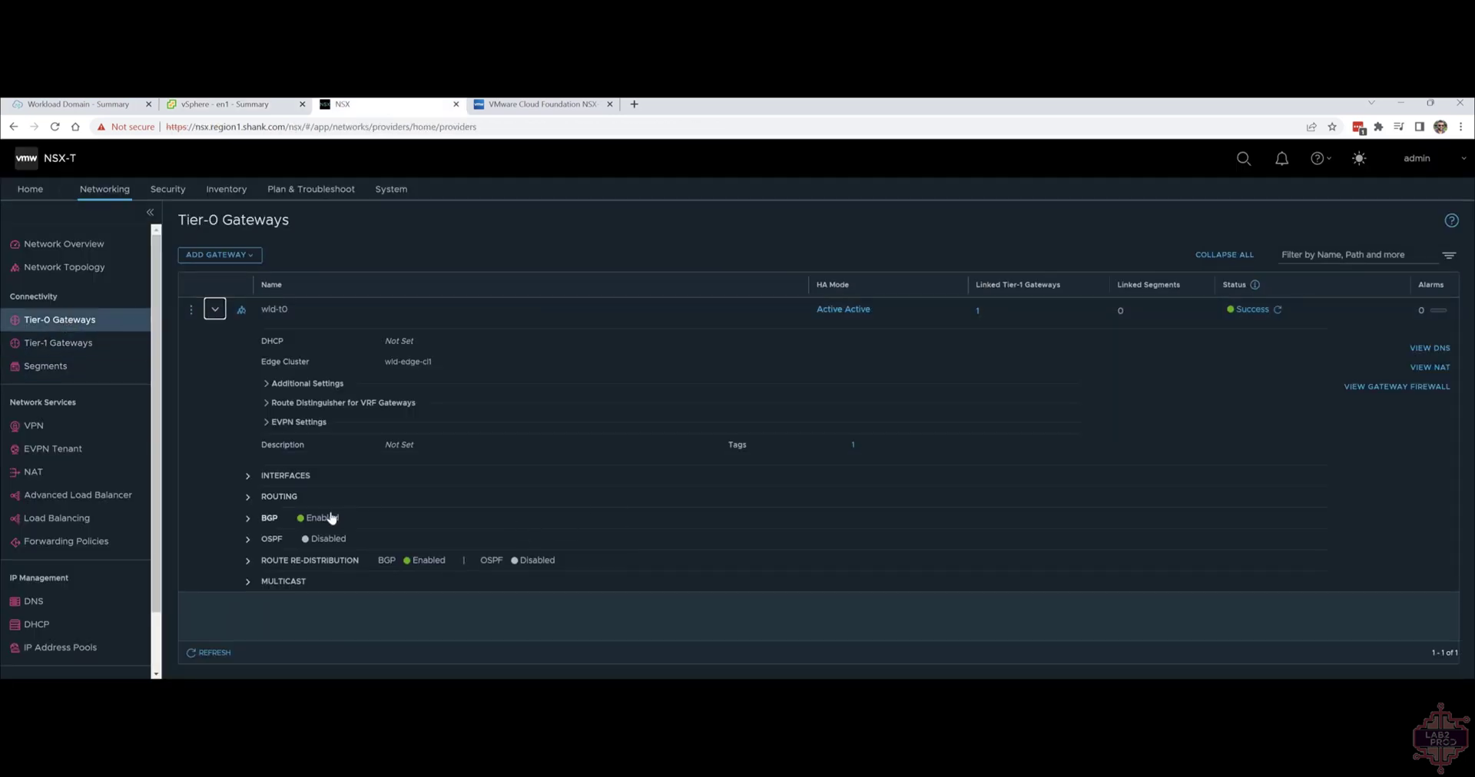
click(251, 518)
scroll(492, 573, down, 2)
click(853, 556)
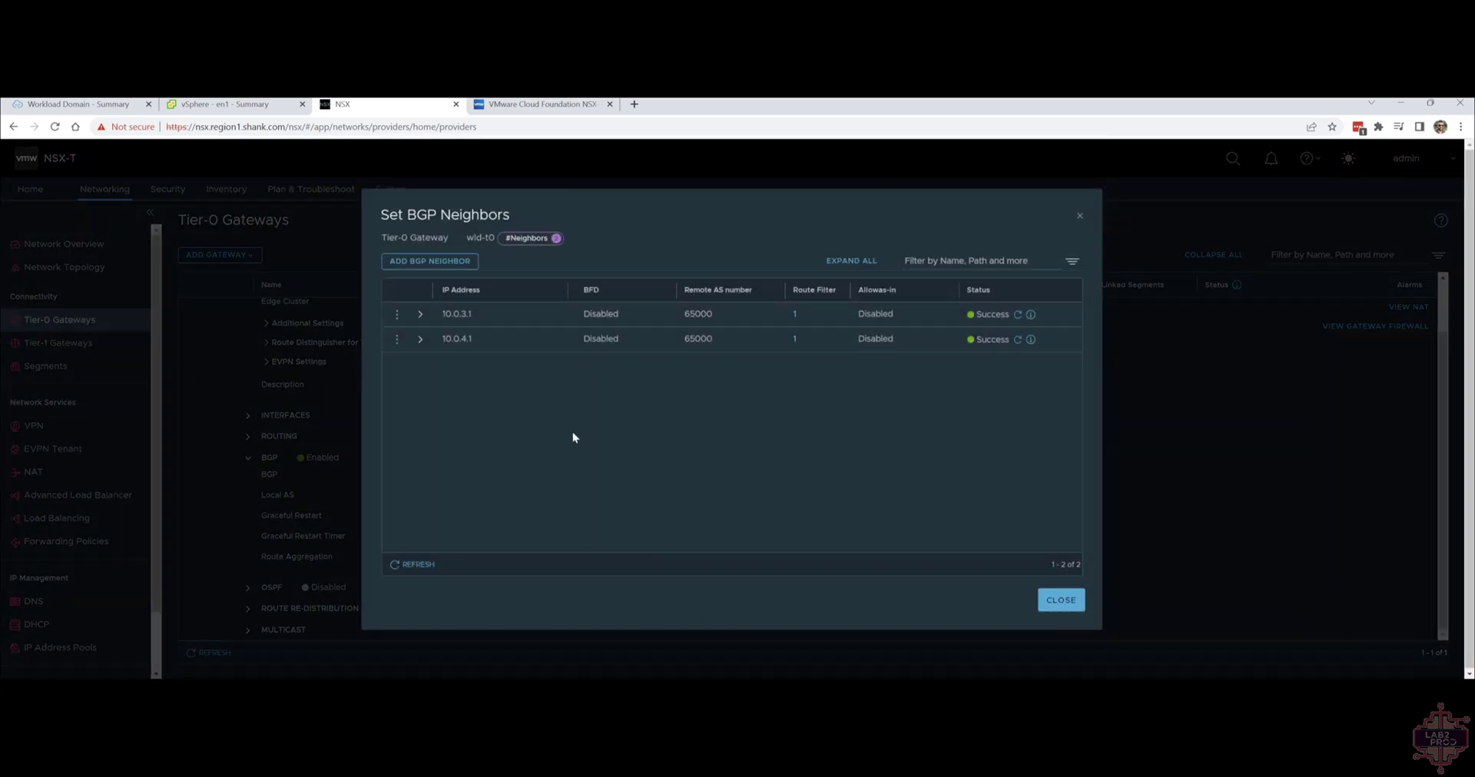
click(1031, 315)
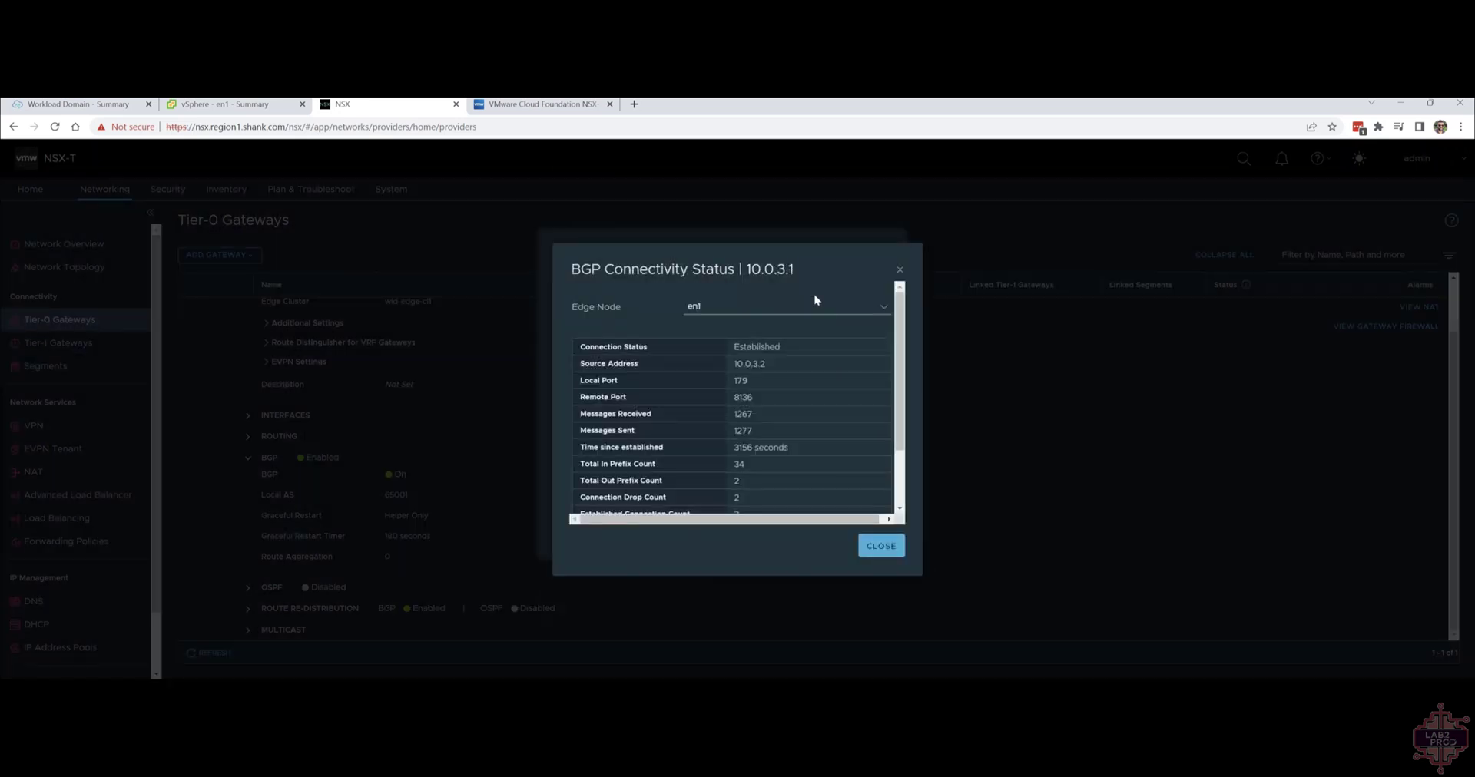
Step: Check the BGP connectivity on edge nodes en2 and en3, then close the dialogs and show en1 in vSphere
click(816, 306)
click(806, 347)
click(826, 315)
click(820, 366)
click(881, 547)
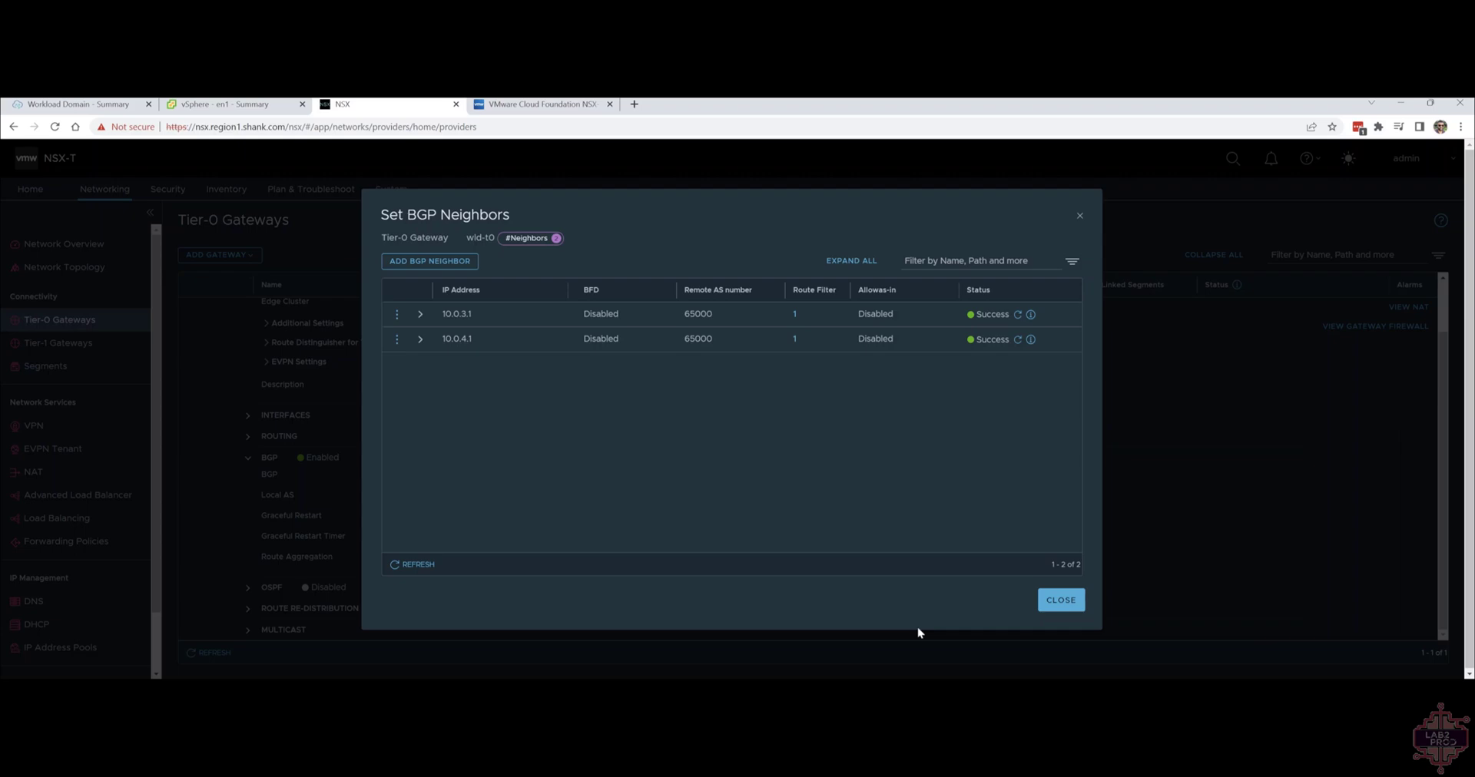
click(1061, 600)
click(261, 104)
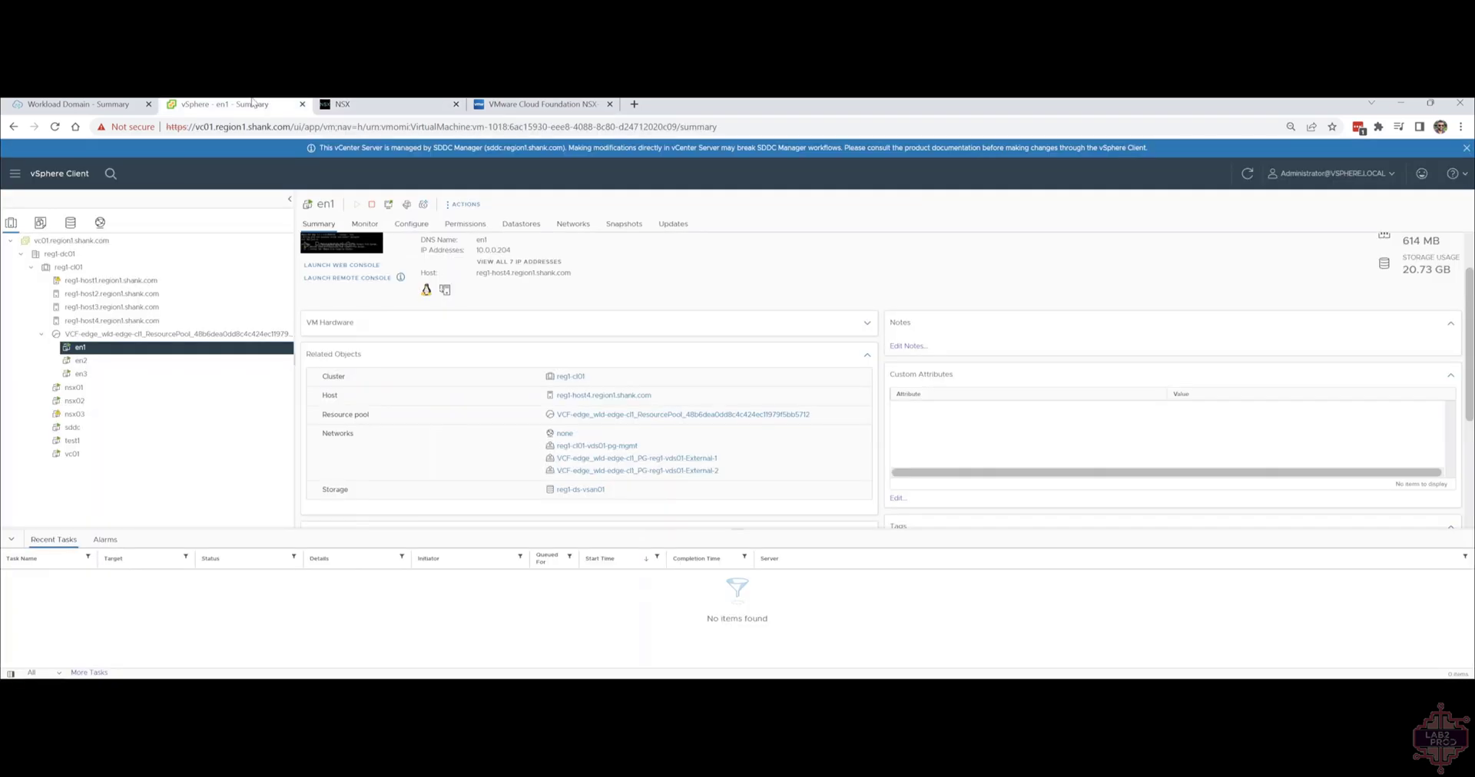
Step: Open wld-edge-cl1's actions on reg1-m01's Edge Clusters page, then read KB 78635 on the edge cluster cleaner
click(115, 104)
click(195, 464)
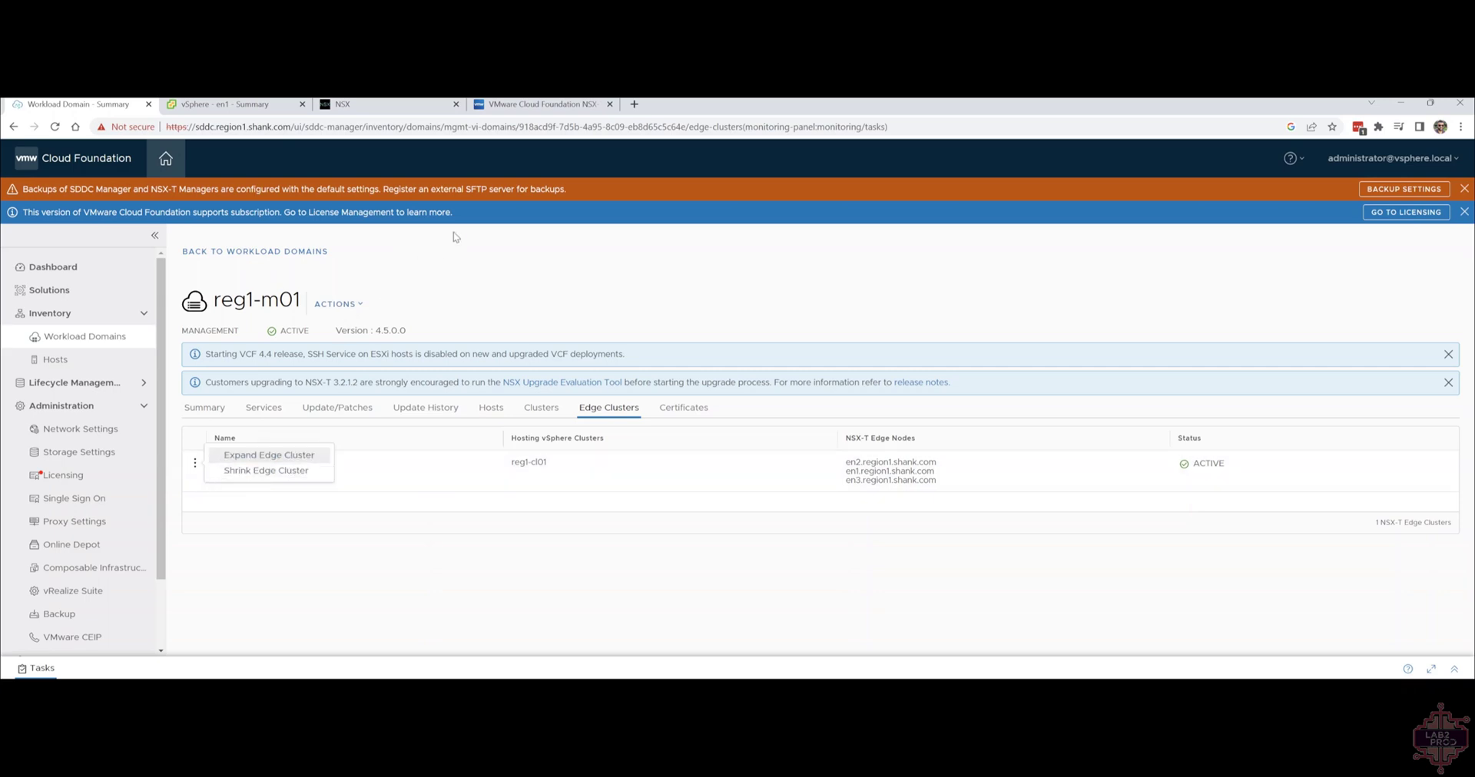
click(518, 106)
scroll(503, 490, down, 2)
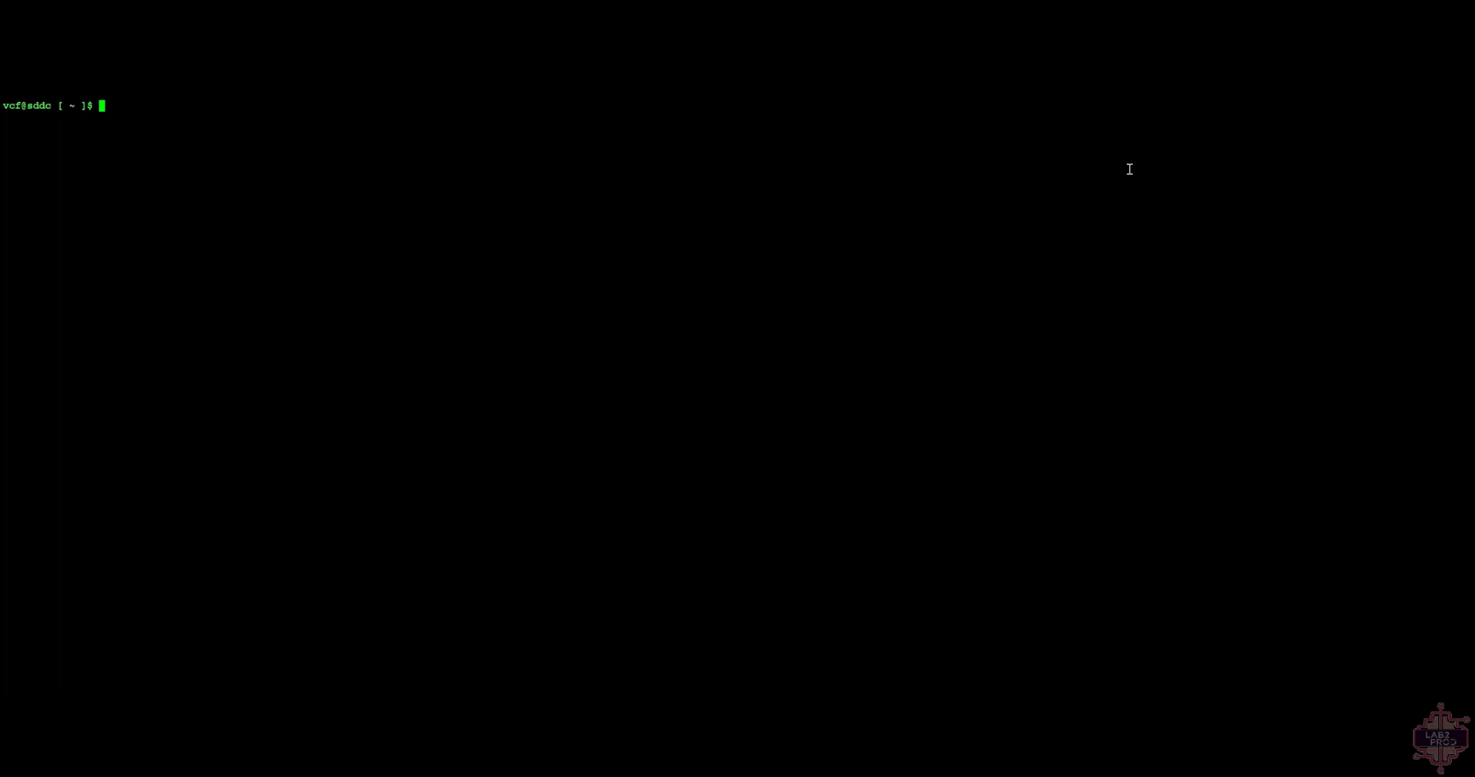
Step: Become root with su, list the home folder, then cd into cleanup/ and list its contents
text(su)
key(Return)
key(Return)
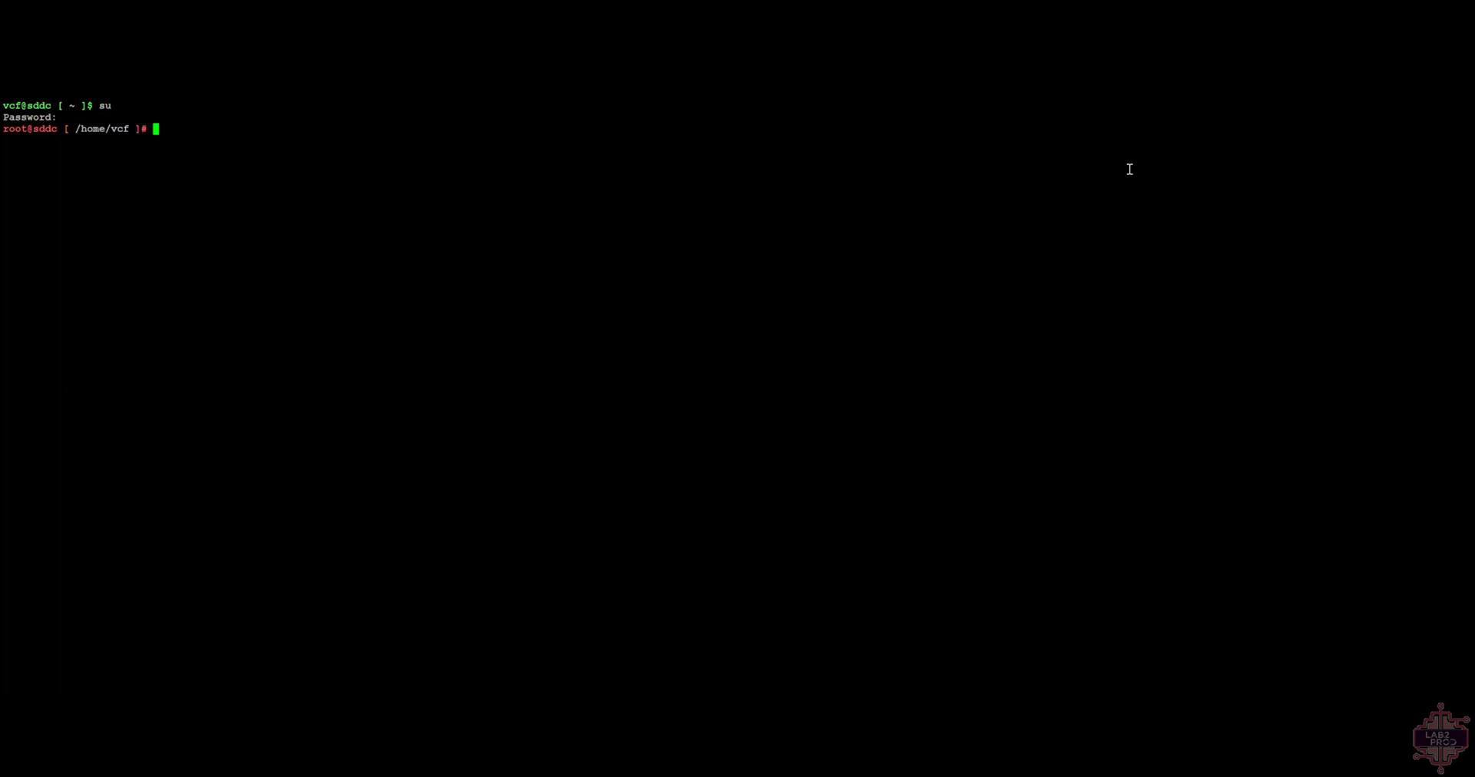
text(ls -l)
key(Return)
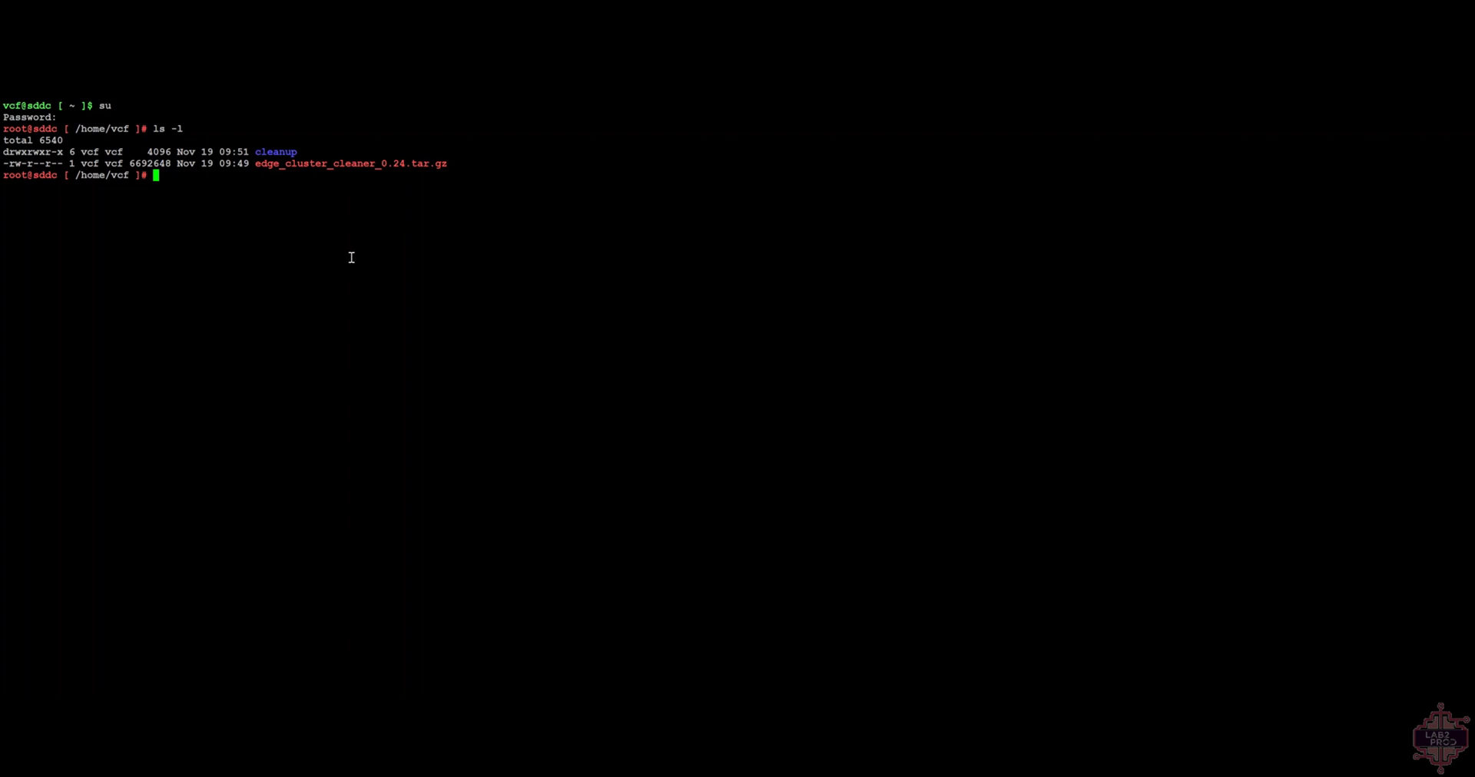
text(cd cleanup/)
key(Return)
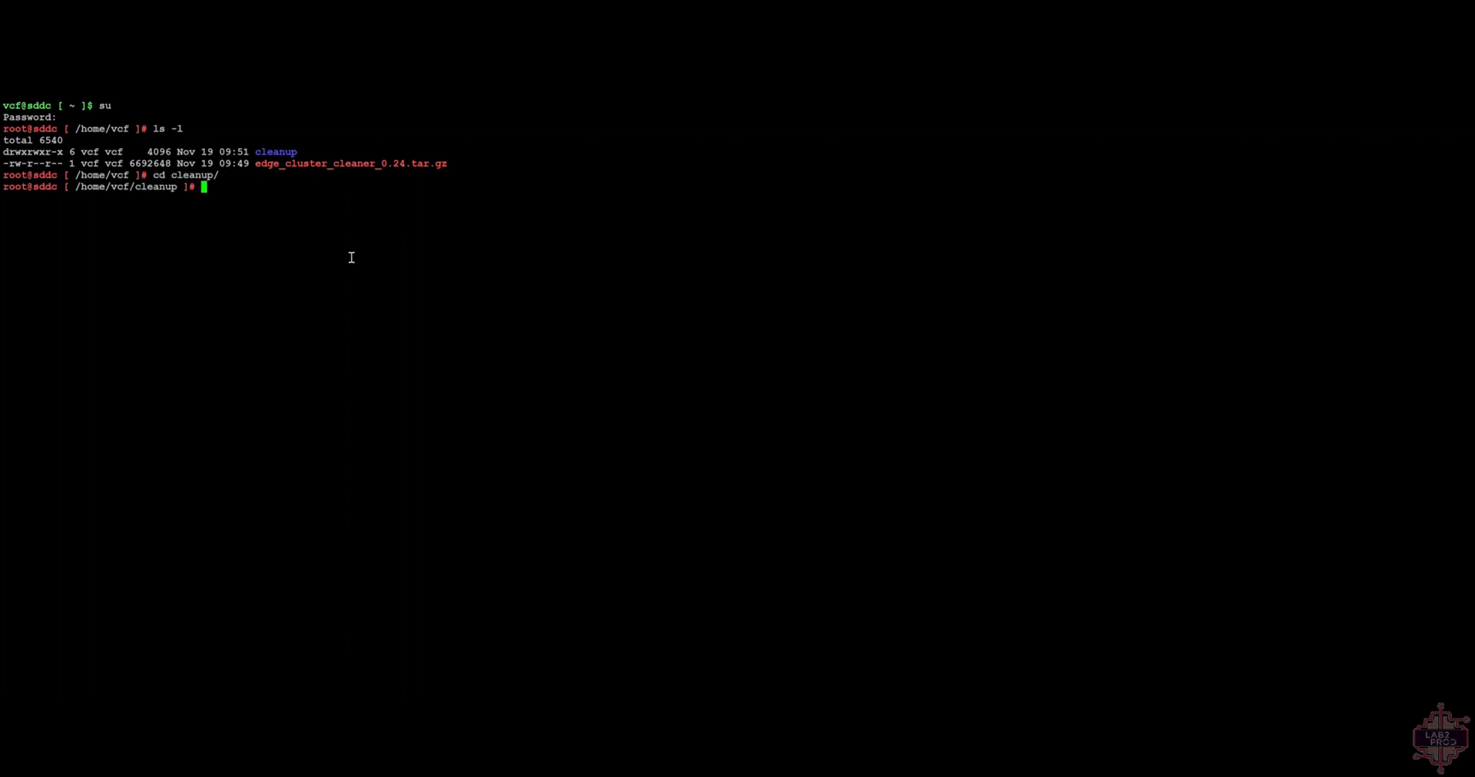
text(ls -l)
key(Return)
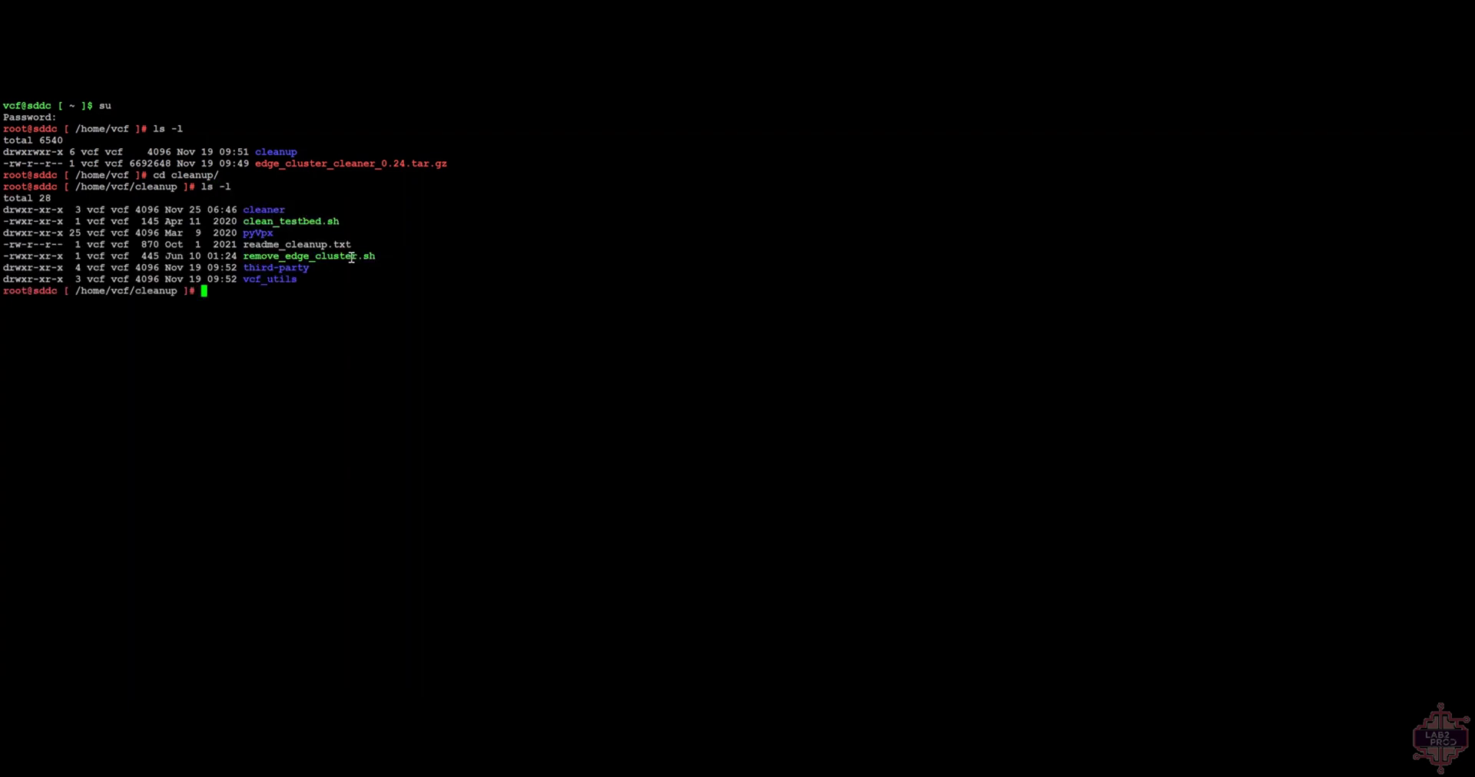
Step: Stage ./remove_edge_cluster.sh with the user, password and wld-edge-cl1 arguments at the prompt
double_click(265, 255)
click(422, 351)
text(./rem)
key(Tab)
right_click(938, 304)
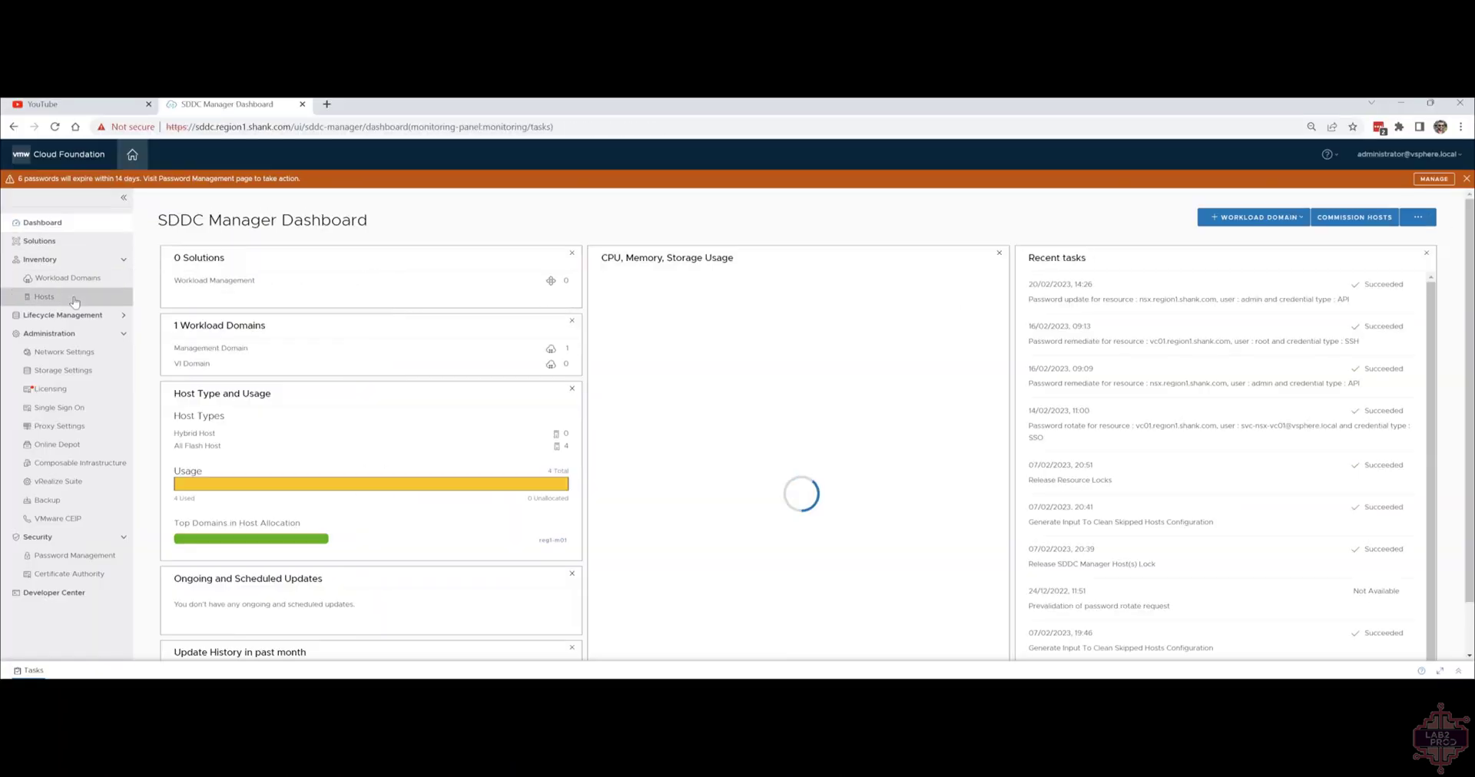
Step: Confirm wld-edge-cl1 is listed on reg1-m01's Edge Clusters tab in SDDC Manager
click(67, 278)
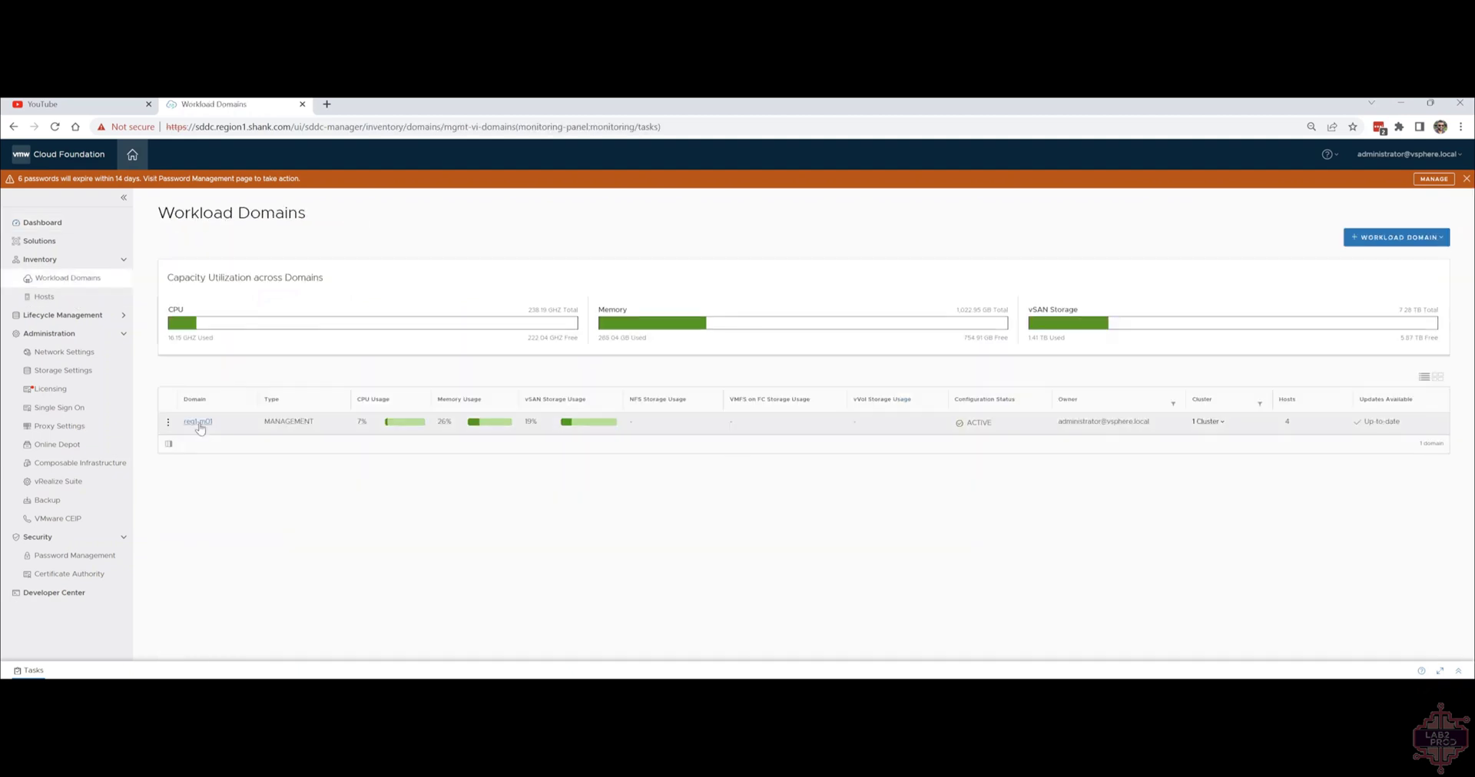
click(198, 421)
click(485, 334)
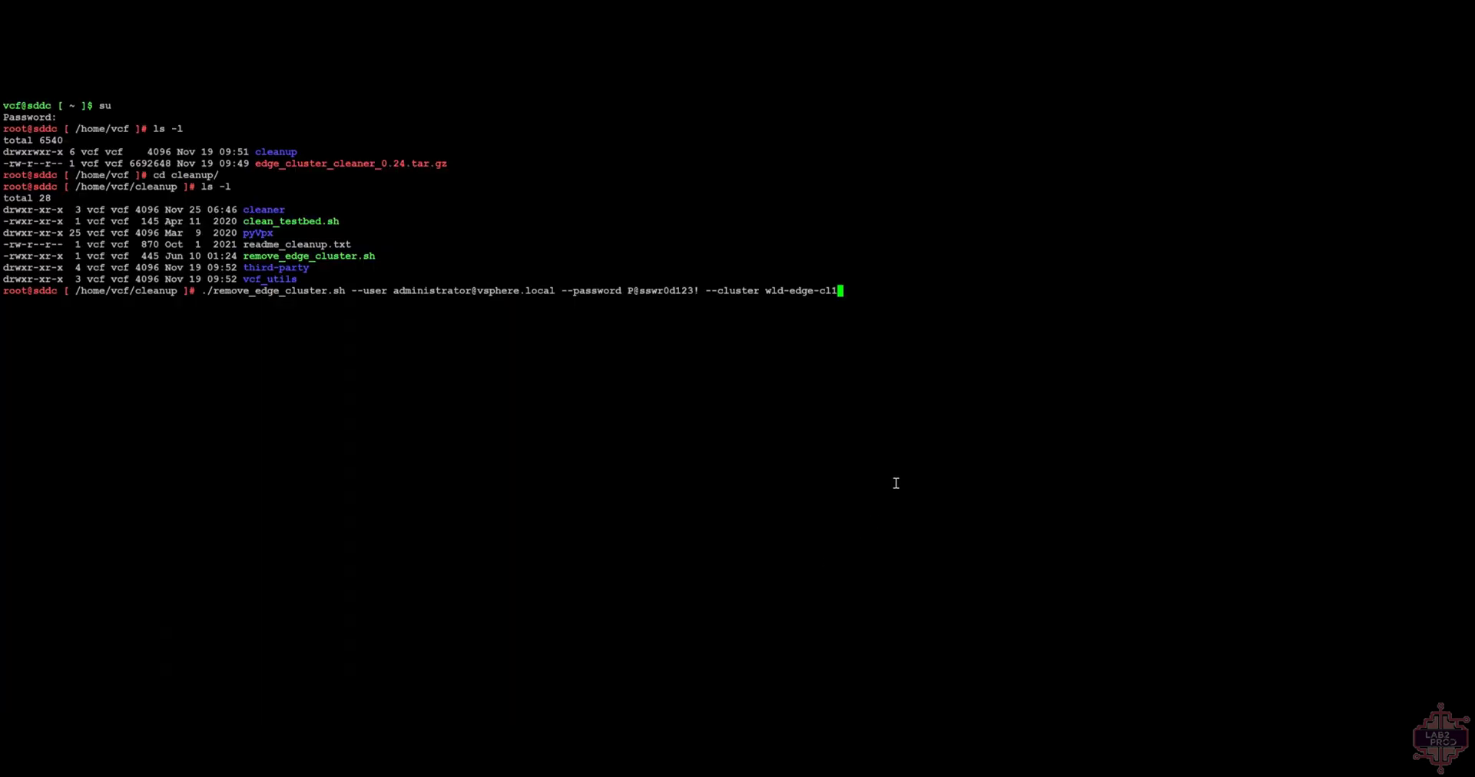
Step: Run remove_edge_cluster.sh, answer y to proceed, and refresh SDDC Manager to show 0 edge clusters
key(Return)
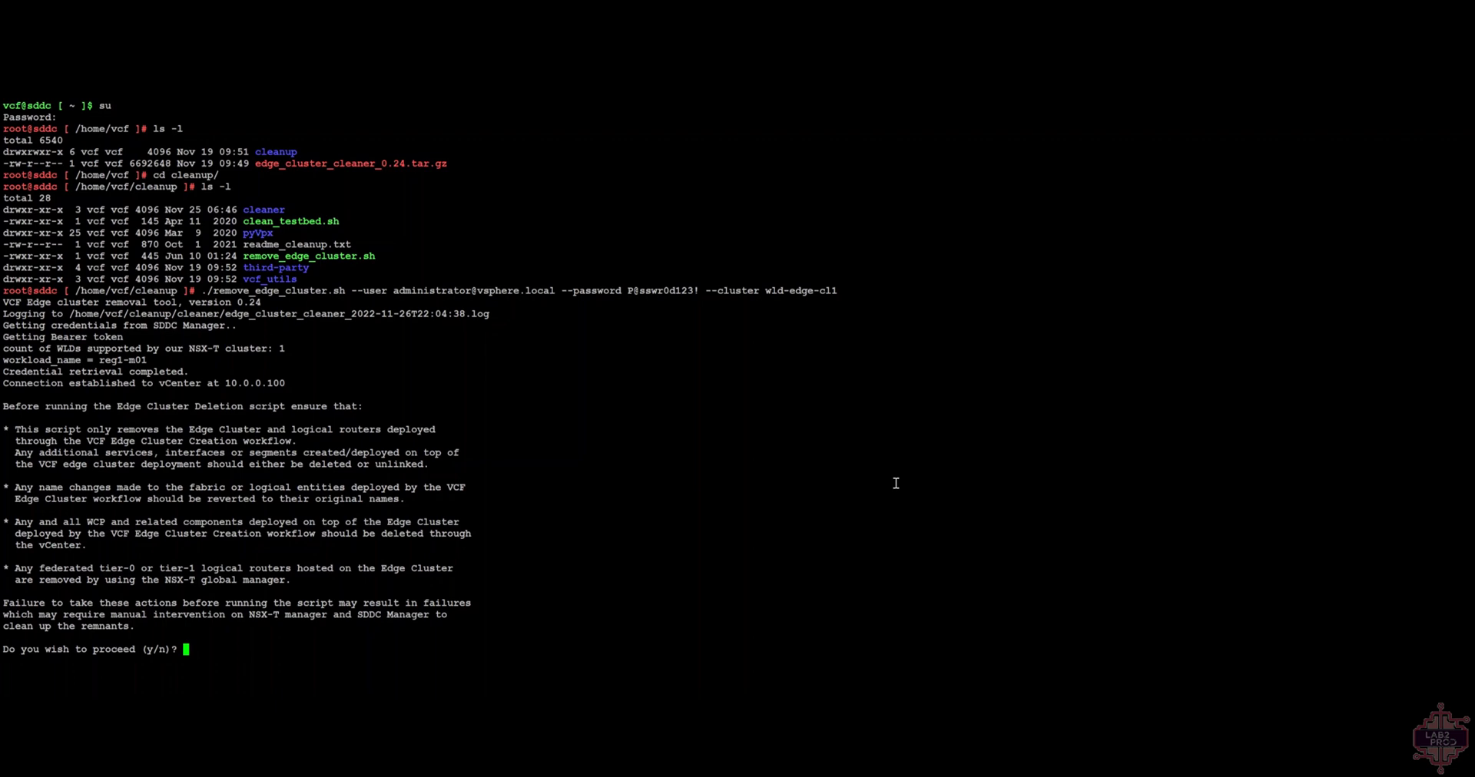
text(y)
key(Return)
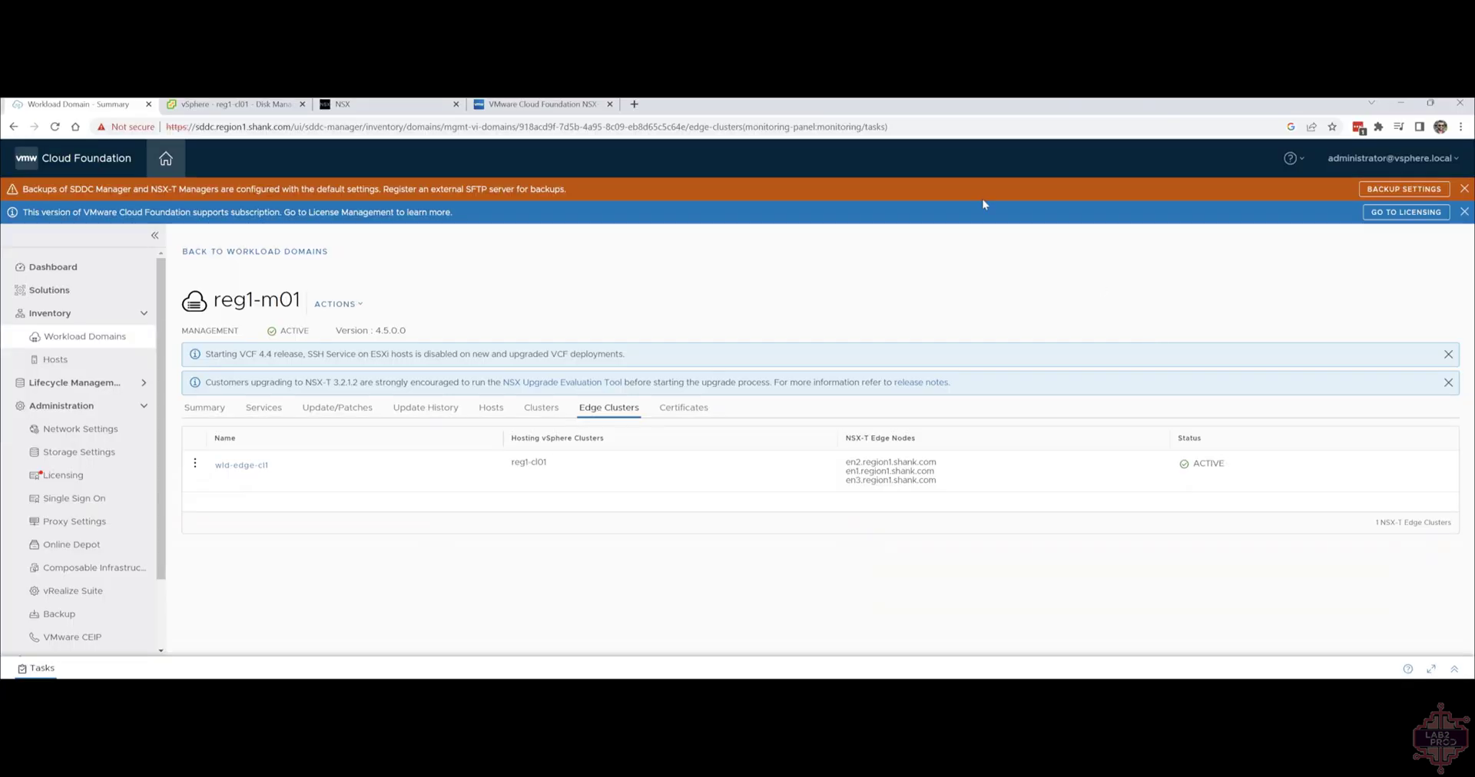
key(F5)
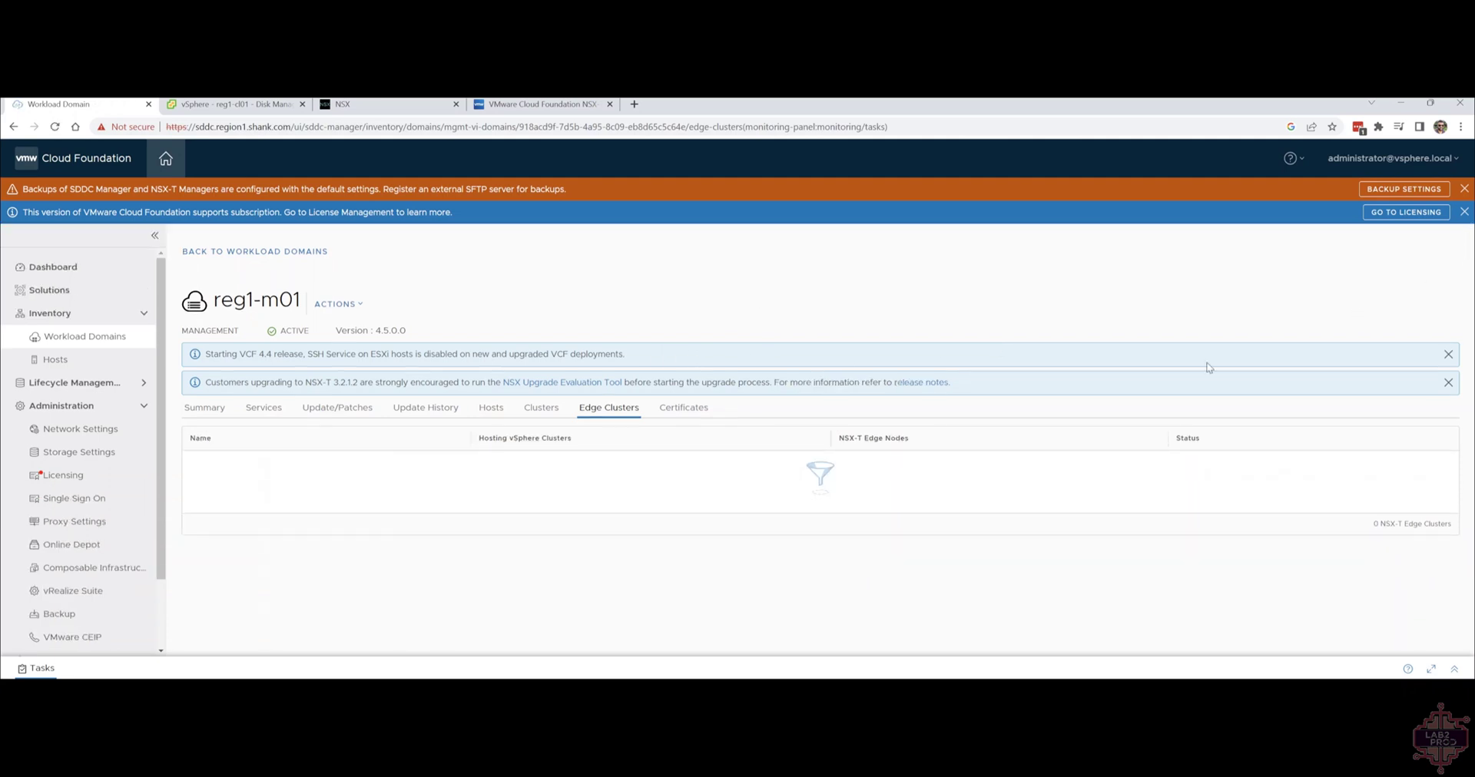
click(359, 101)
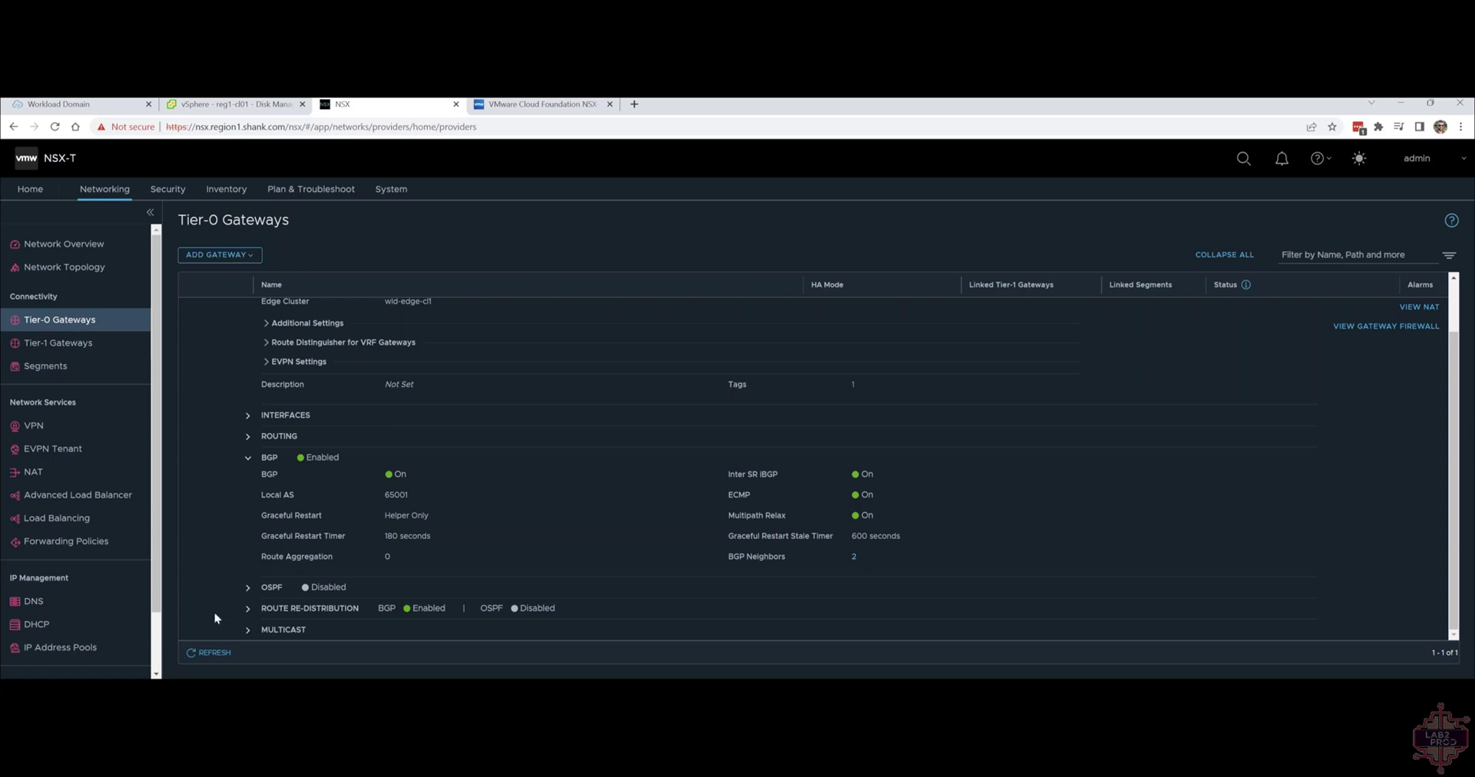
Step: Confirm no segments, Tier-0/Tier-1 gateways or edge transport nodes remain, then view vSphere's deletion tasks
click(46, 367)
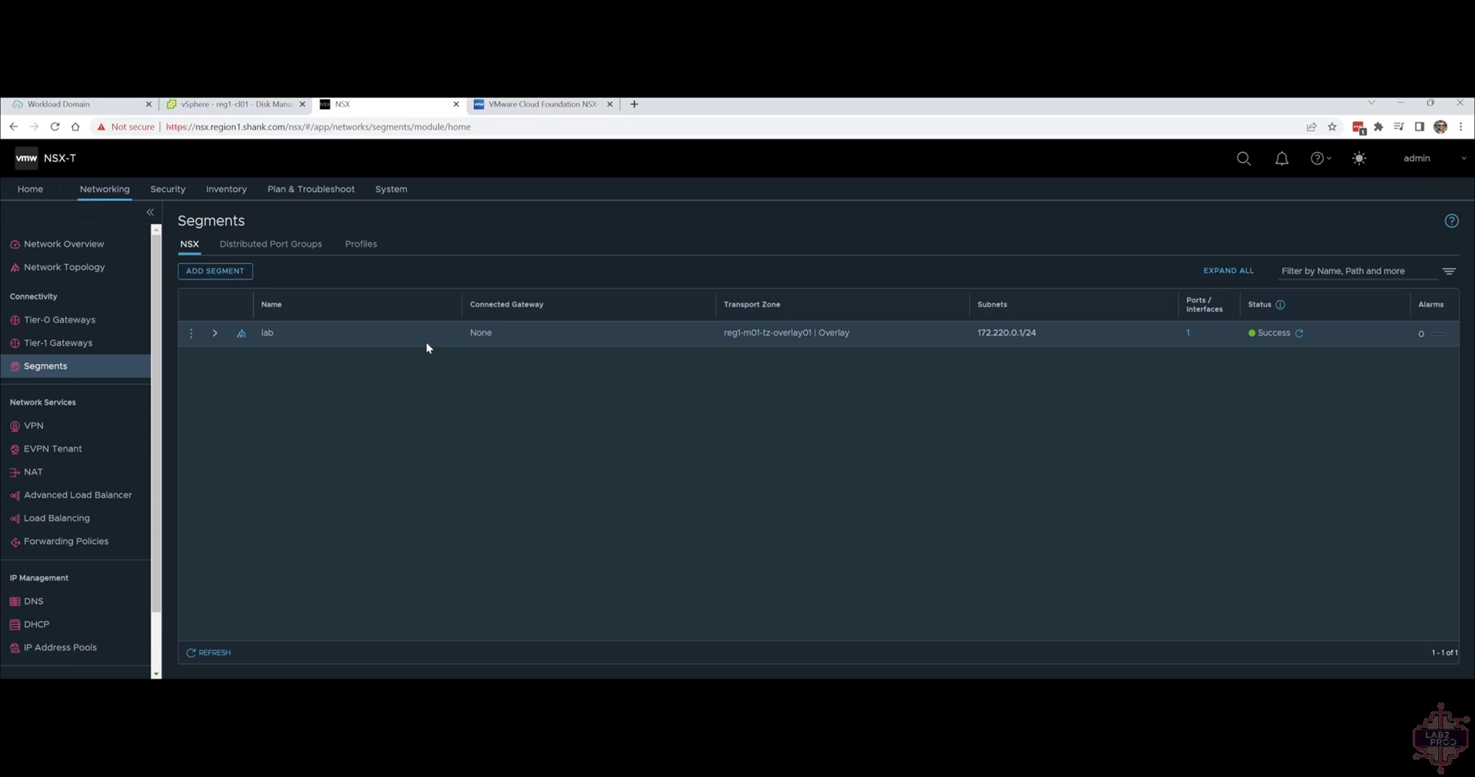
click(65, 344)
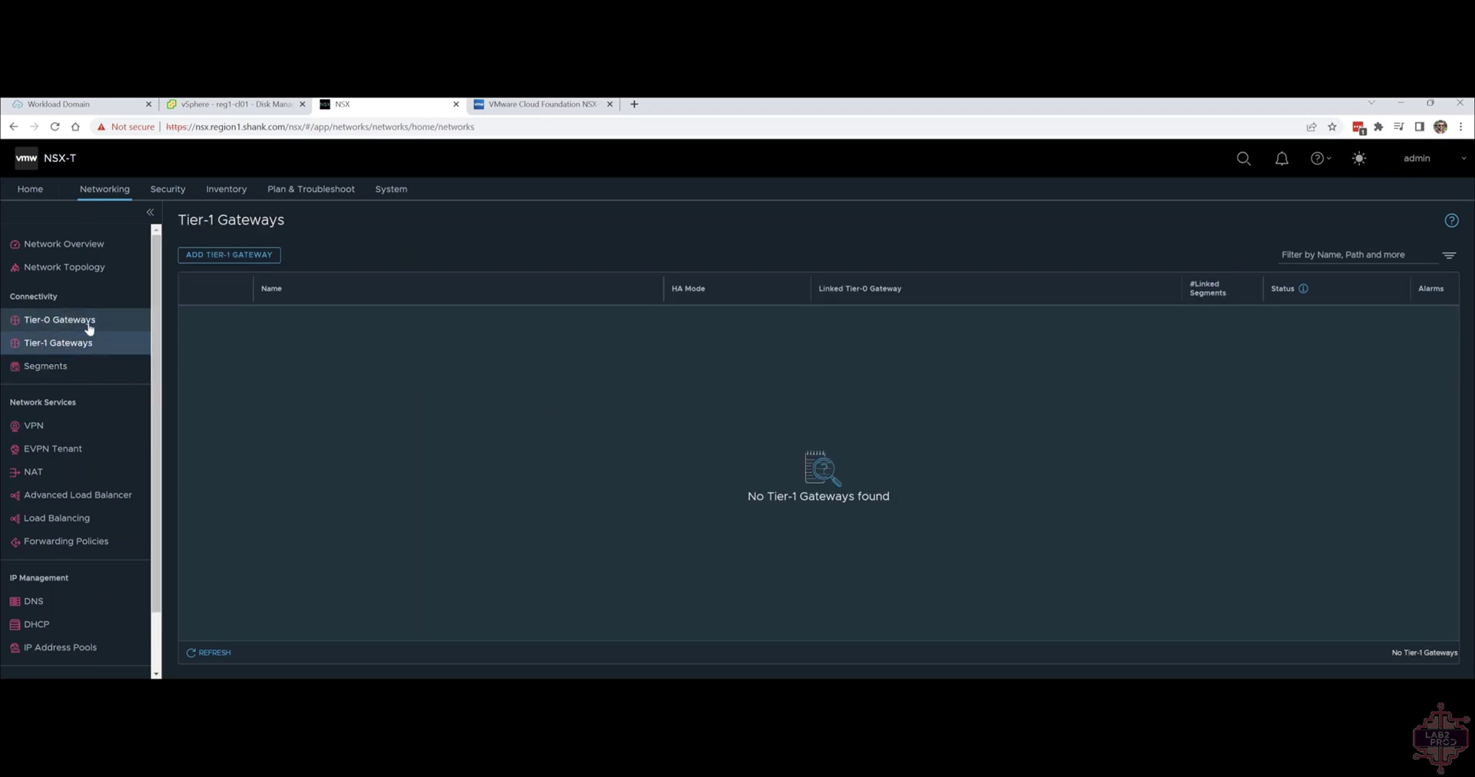
click(90, 326)
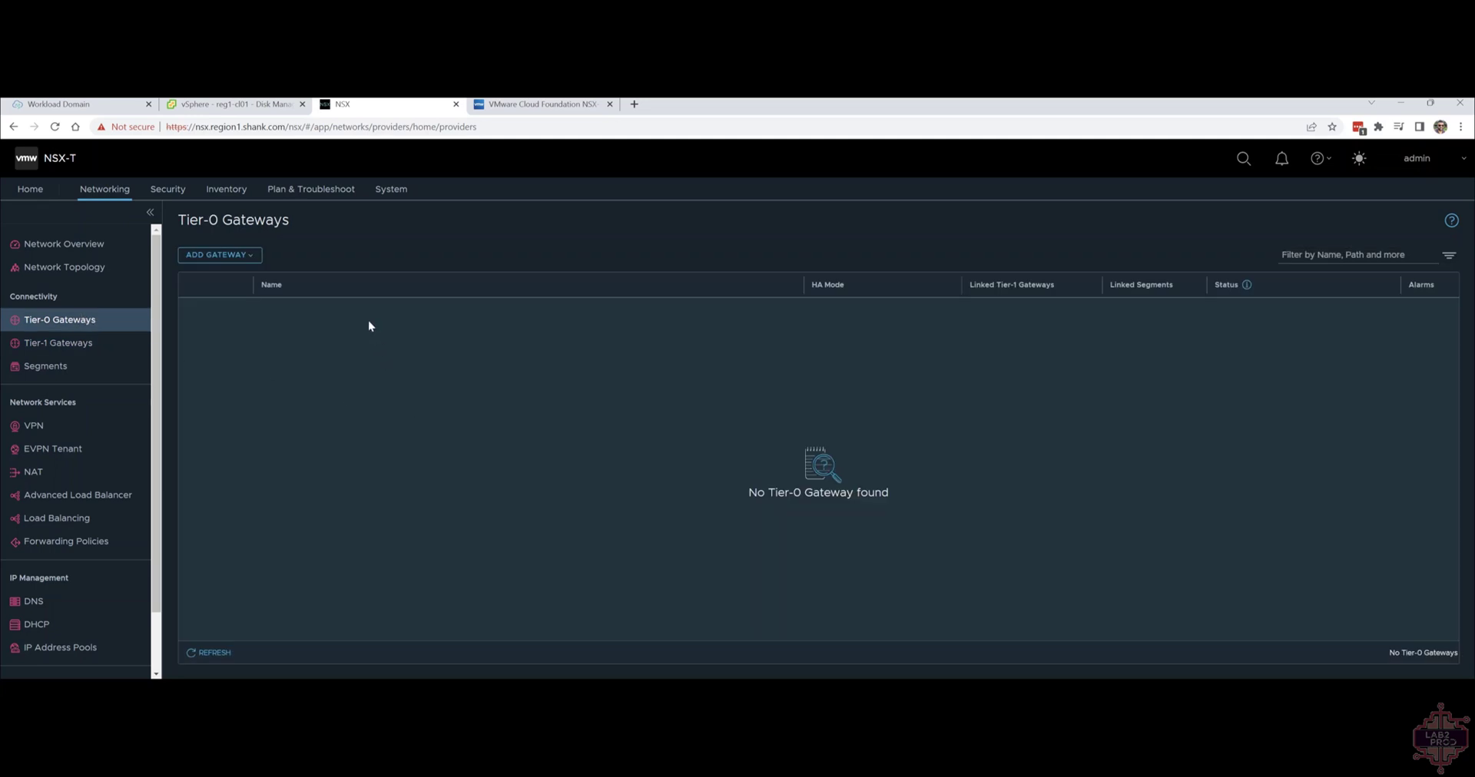
click(390, 192)
click(81, 389)
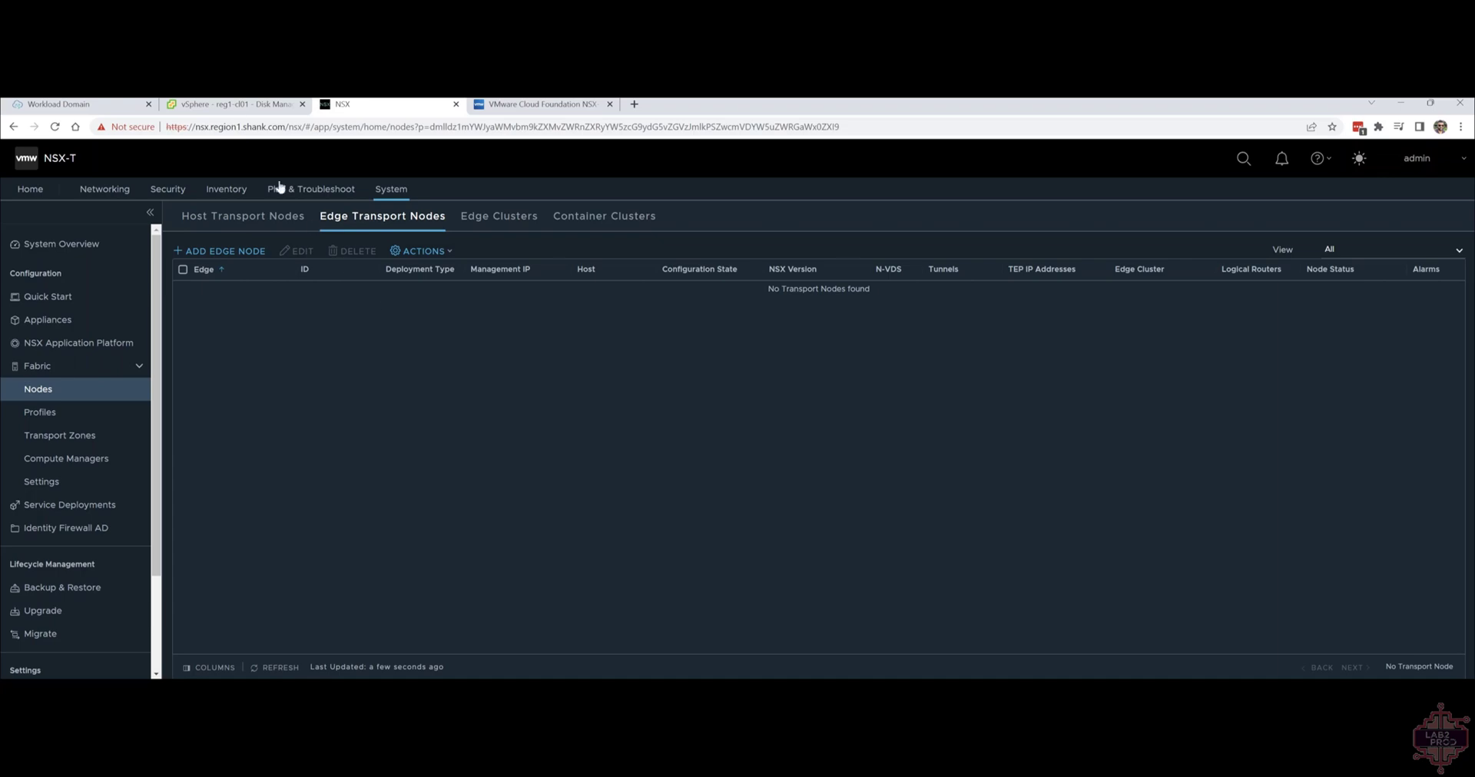
click(231, 103)
click(812, 442)
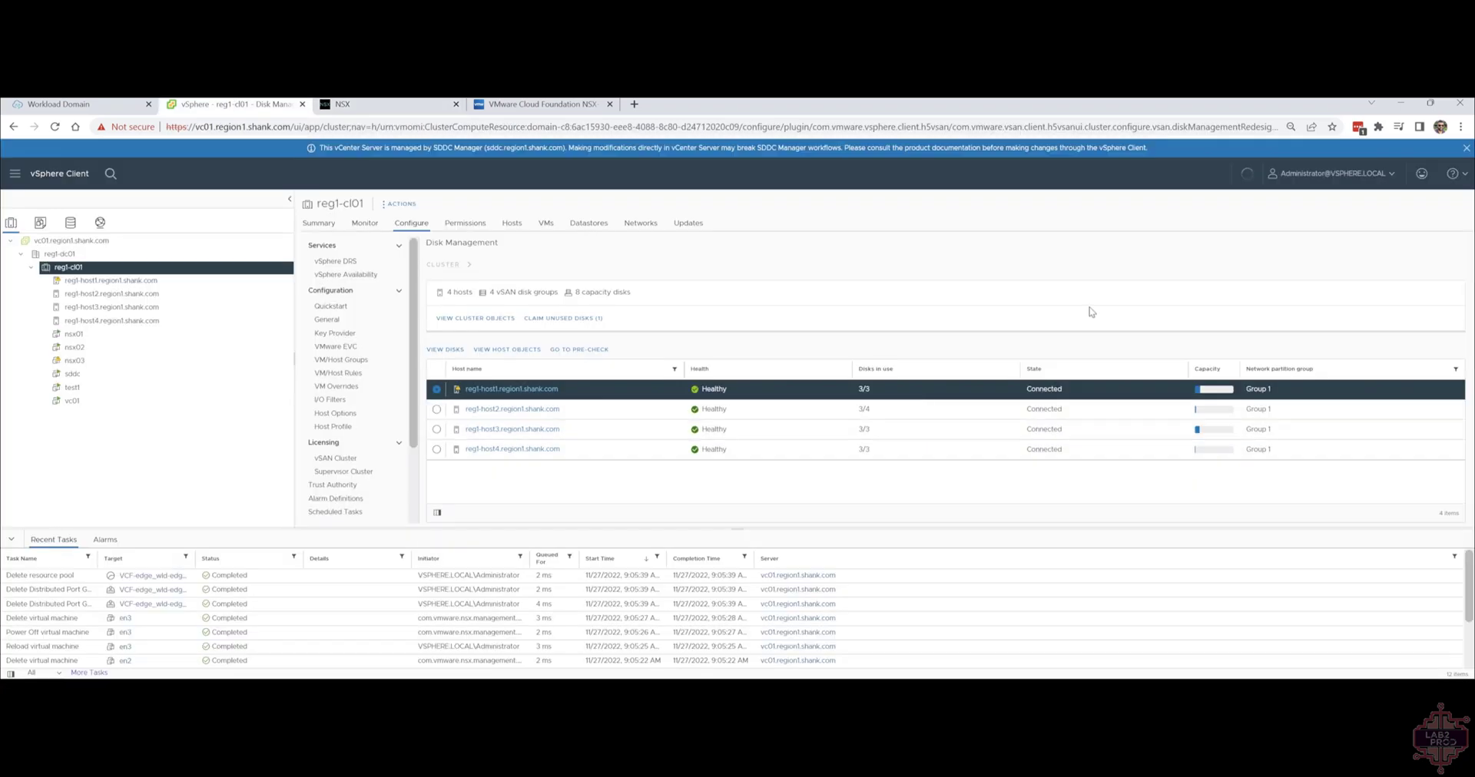